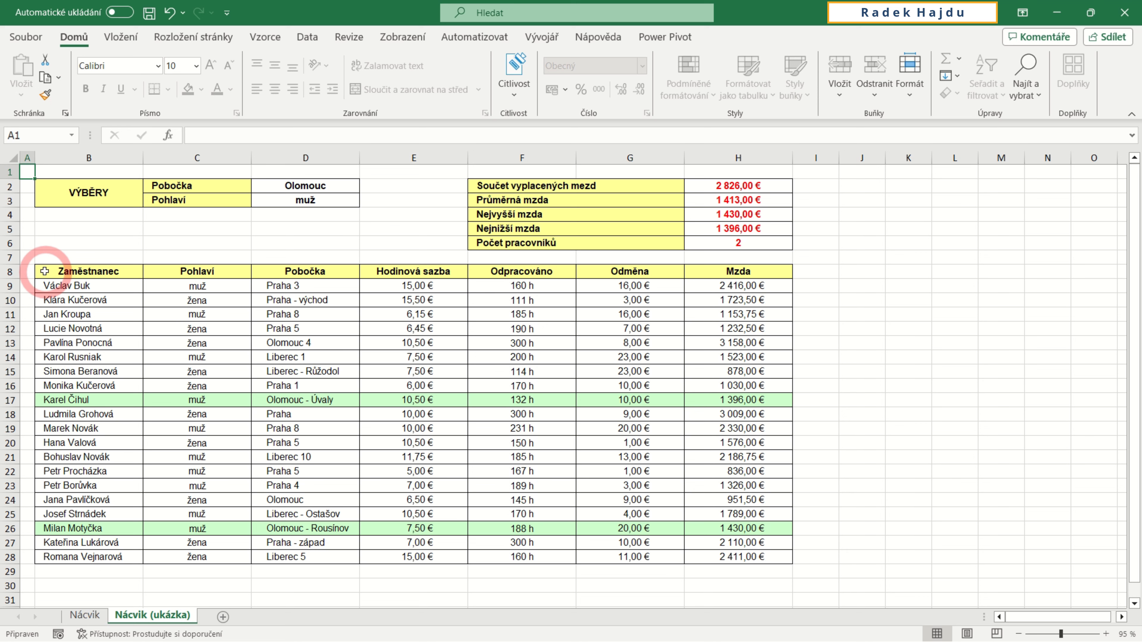
- Highlight the employee table B8:H28, the D2 and D3 criteria cells, and the summary table
drag(44, 272, 697, 431)
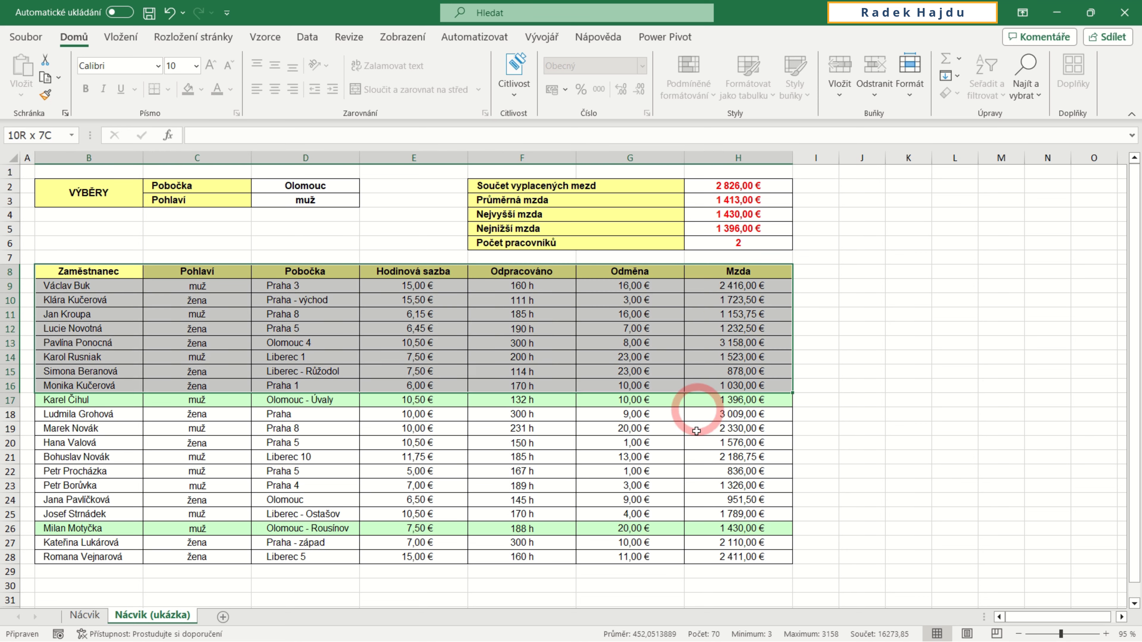
drag(697, 431, 697, 557)
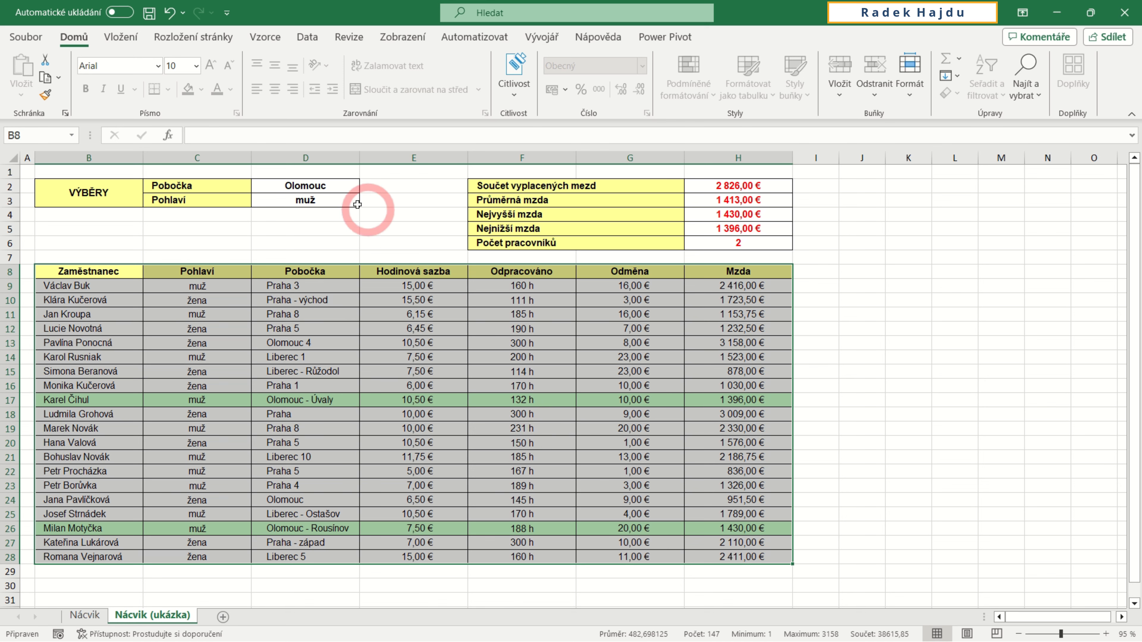
click(309, 185)
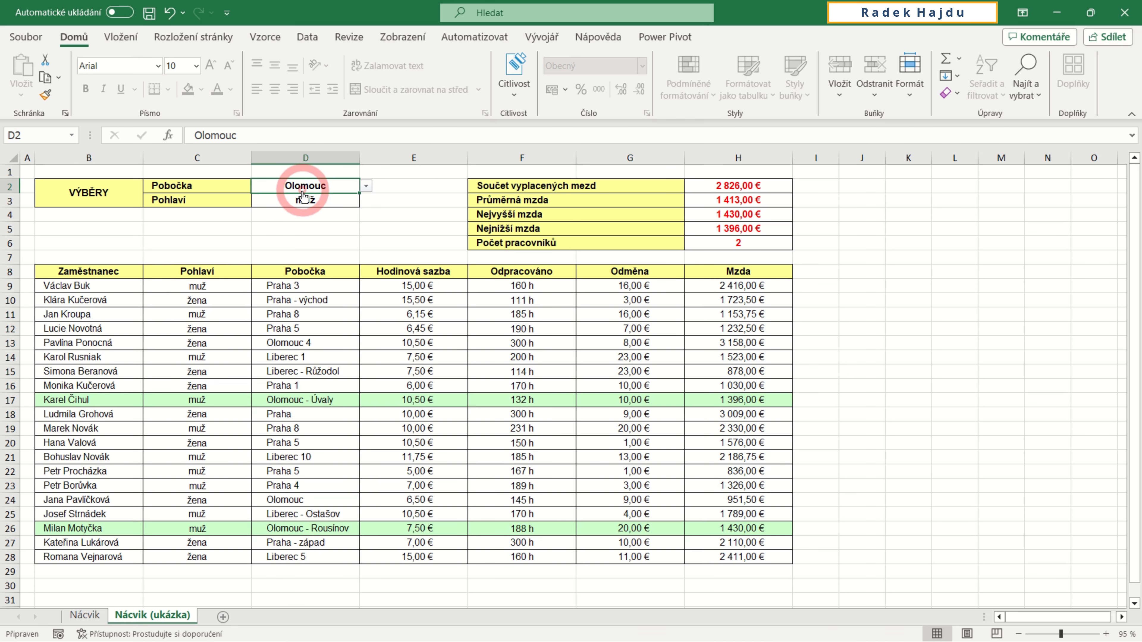
click(301, 199)
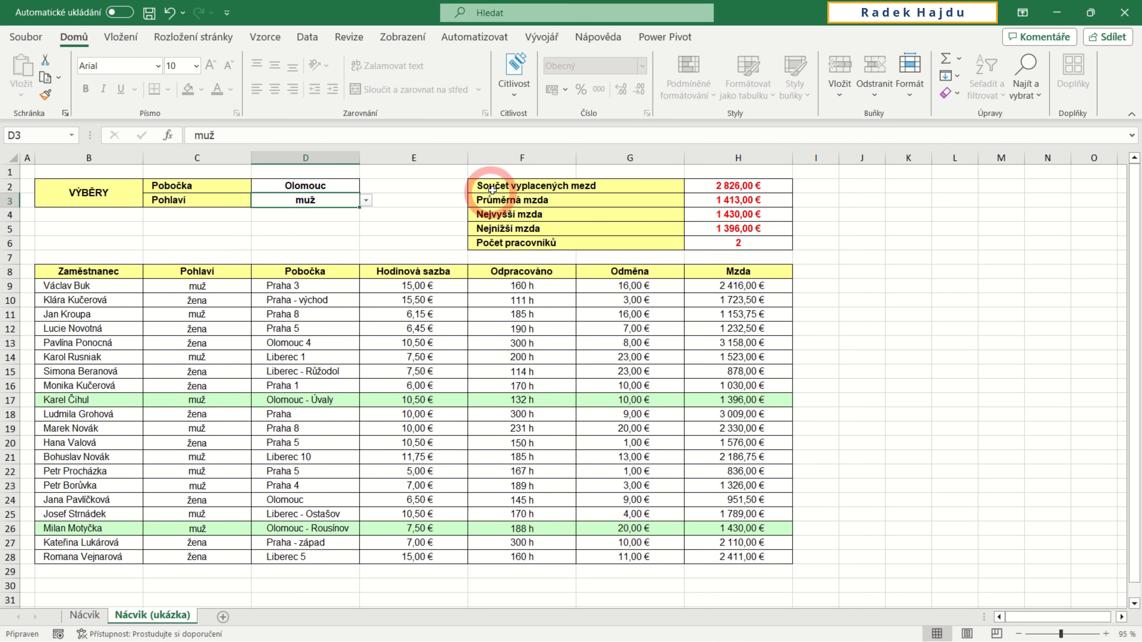
click(505, 187)
drag(505, 187, 707, 241)
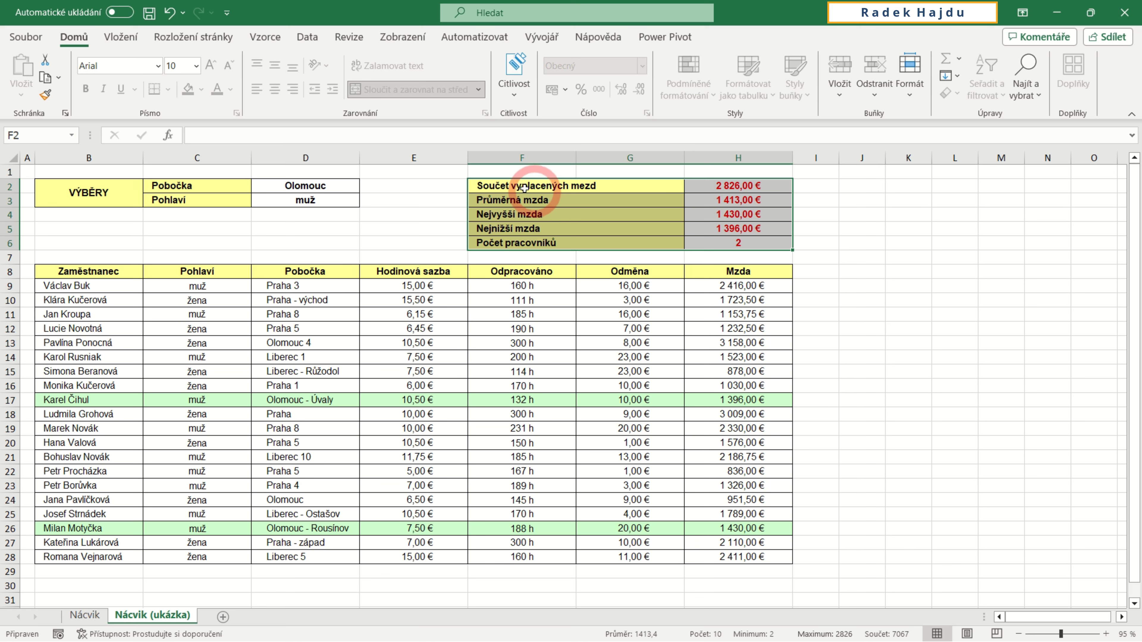
- Choose Praha in D2 and žena in D3, so the summary shows 10 681,00 € for 6 workers
click(302, 186)
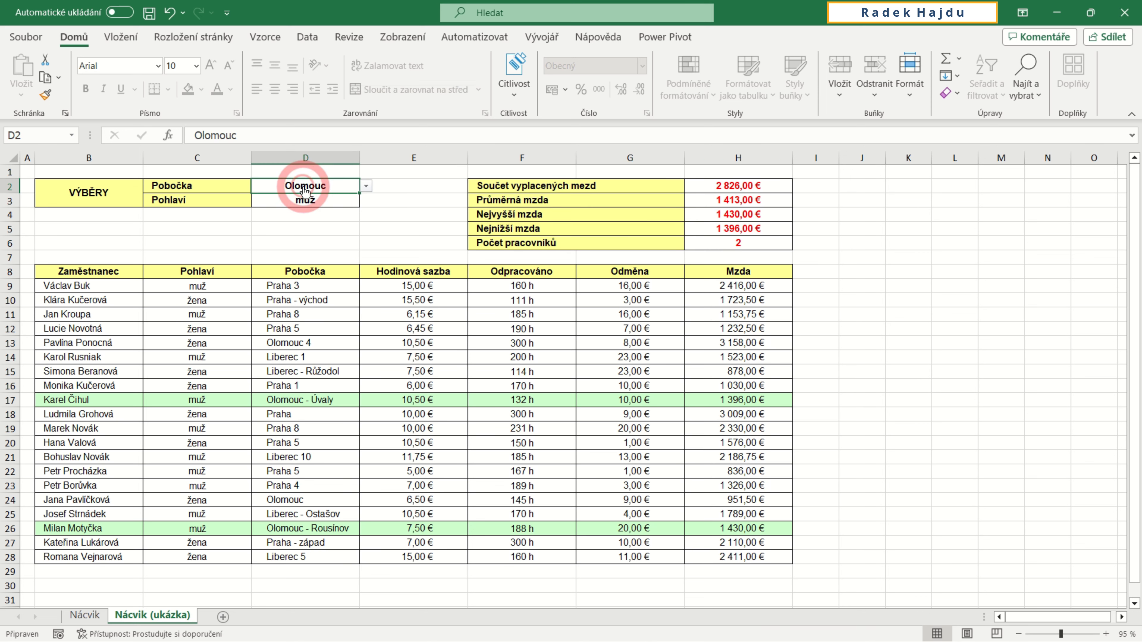
click(366, 186)
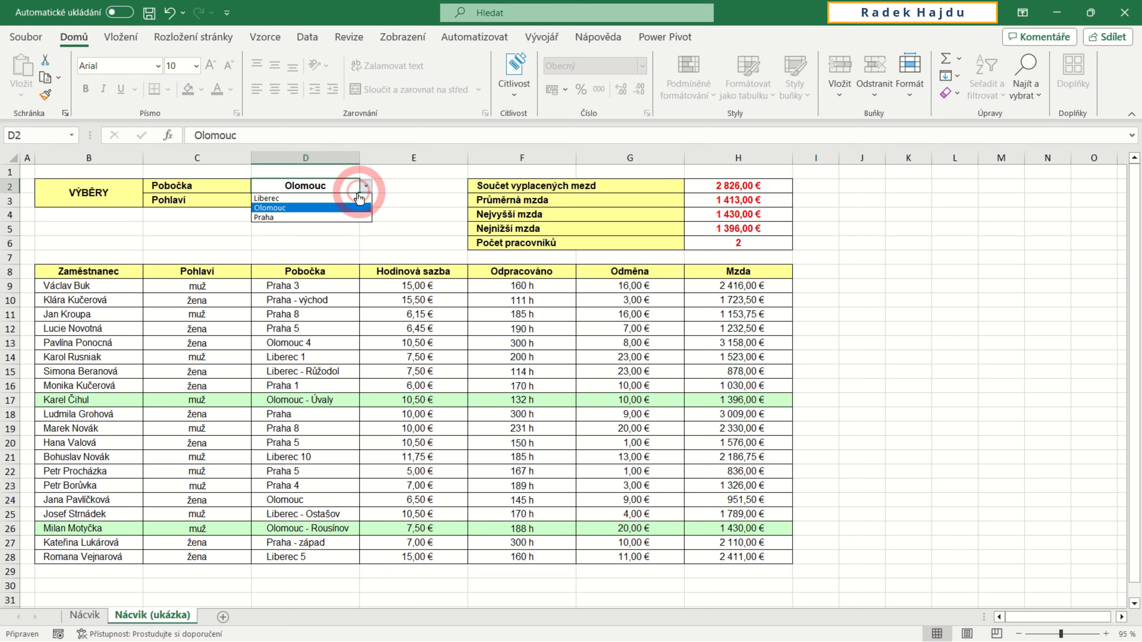
click(349, 216)
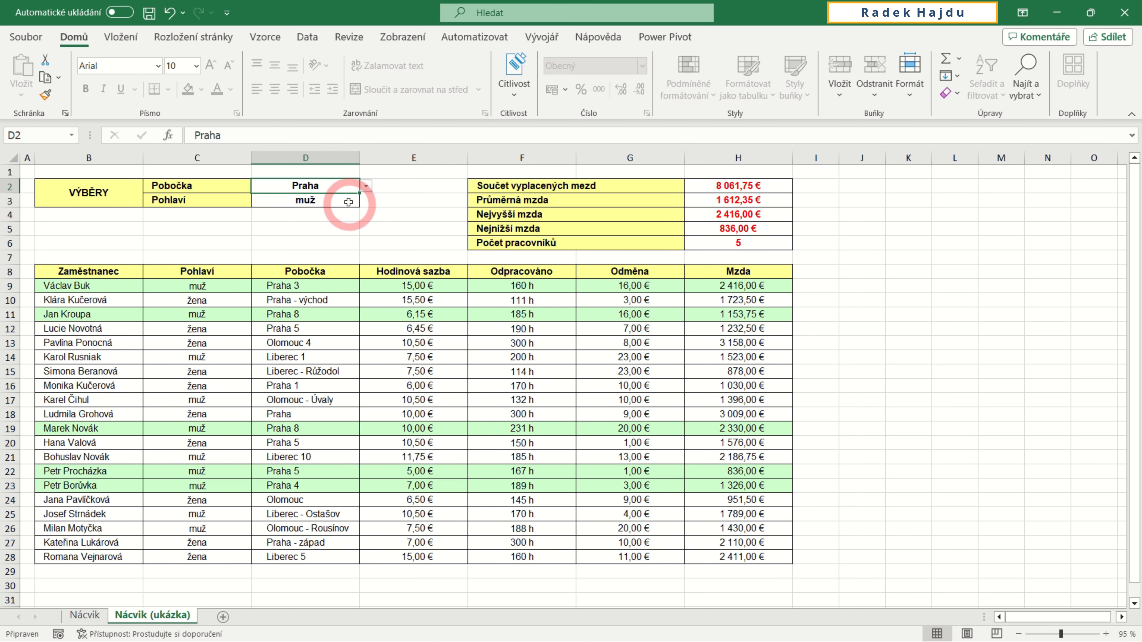
click(346, 201)
click(365, 201)
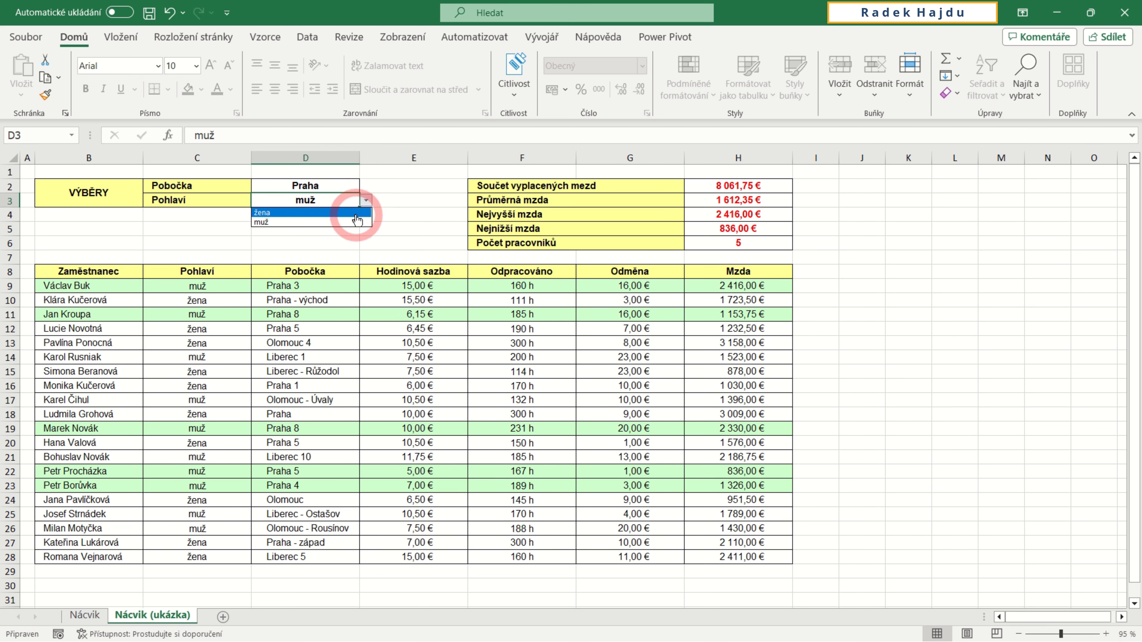
click(355, 213)
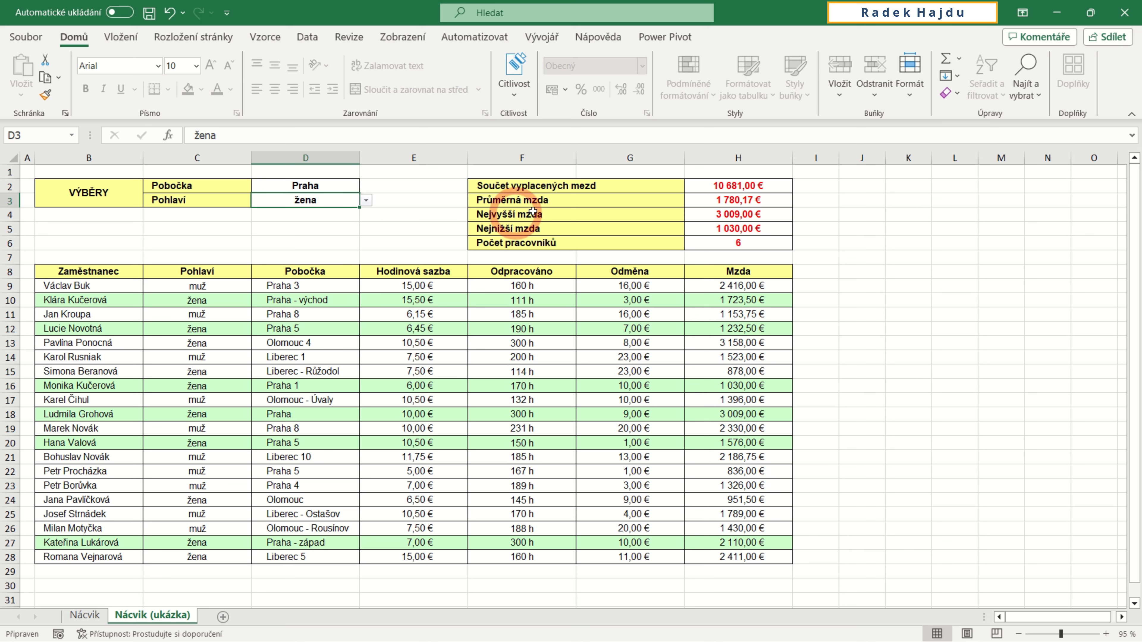
mouse_move(569, 187)
mouse_down()
mouse_move(594, 241)
mouse_move(702, 240)
mouse_up()
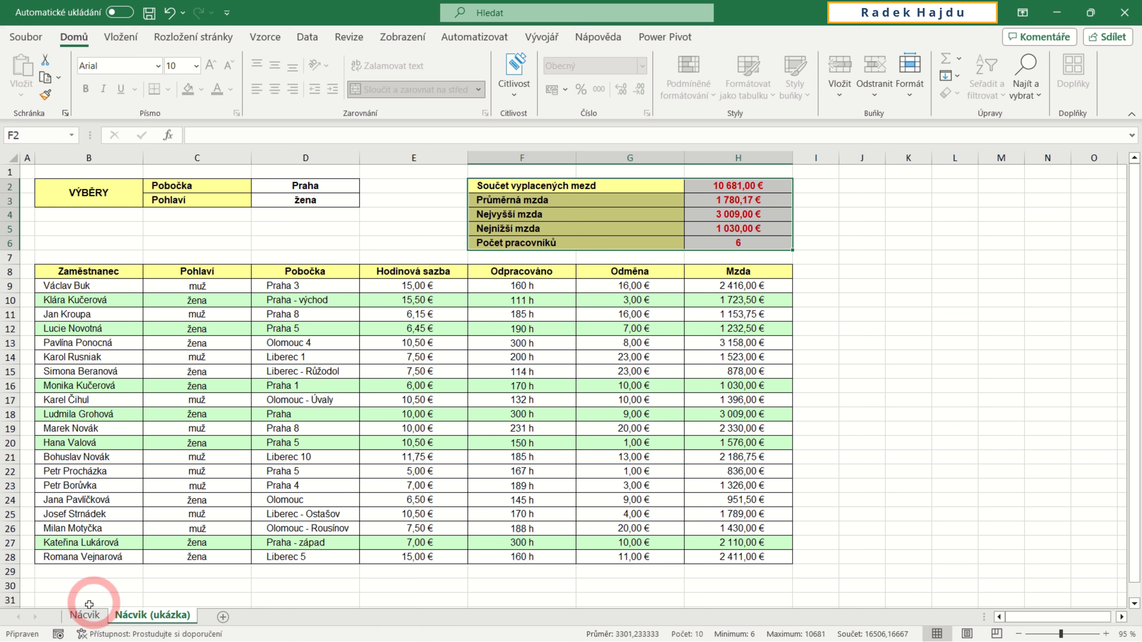
- On the Nácvik sheet, insert =SUMIFS() into H2 from the recent-functions list
click(84, 616)
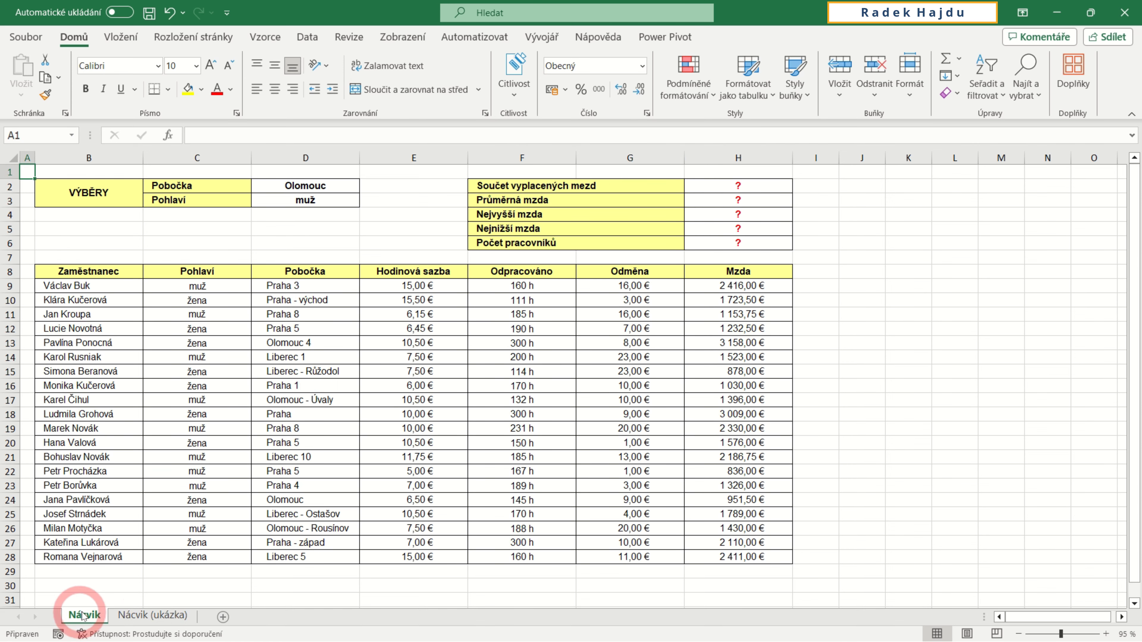
click(732, 188)
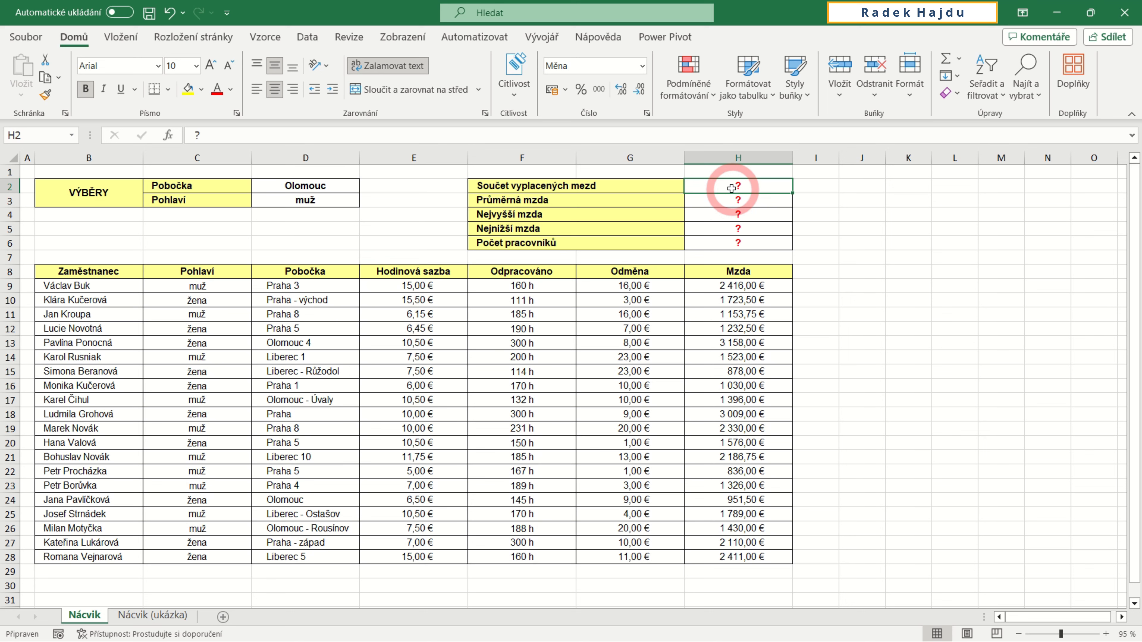
text(=)
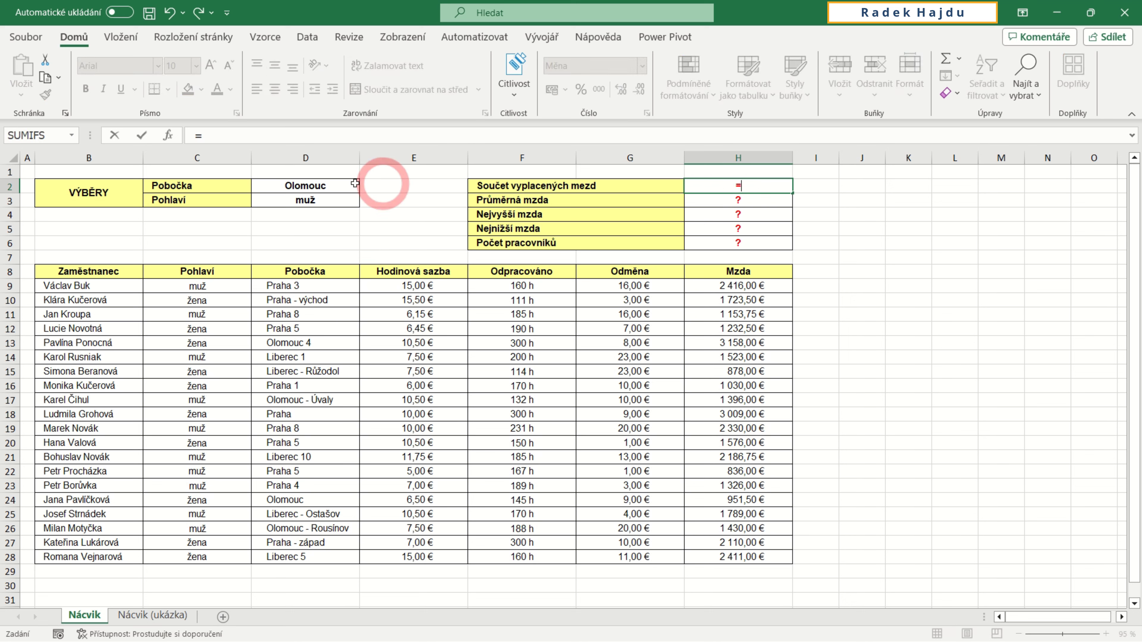
click(73, 136)
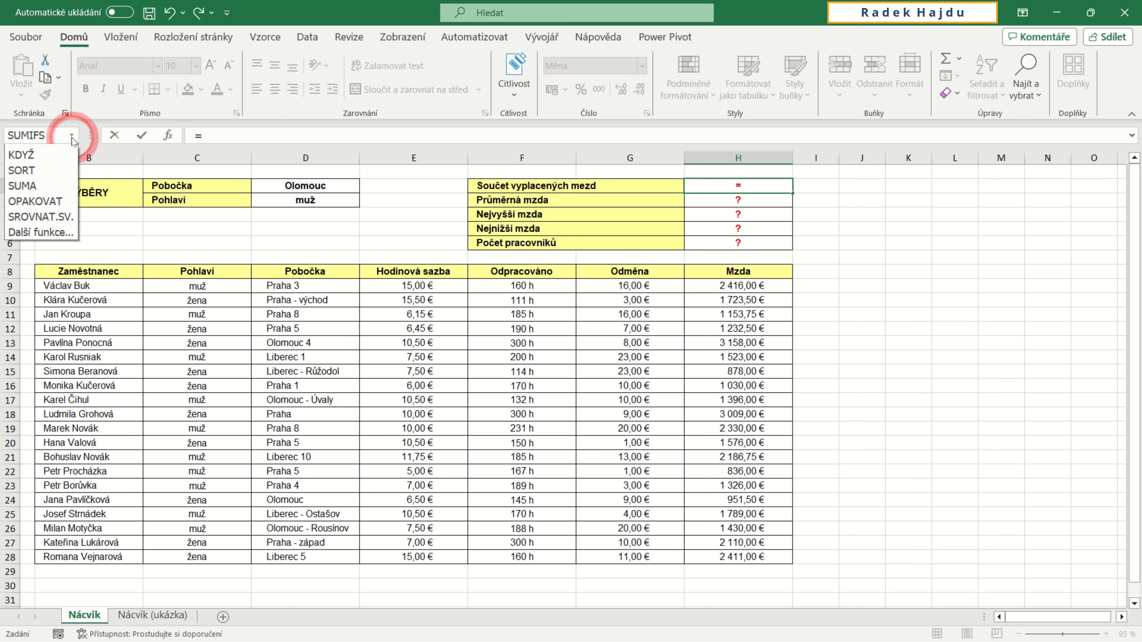
click(70, 153)
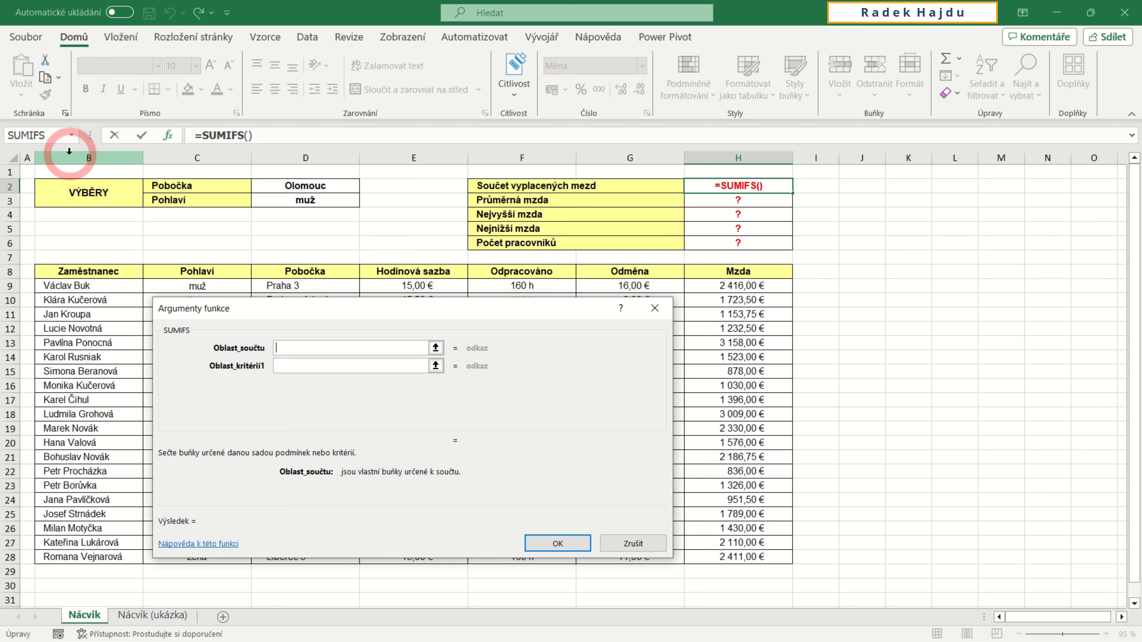
- Set the SUMIFS sum range to $H$9:$H$28 and the first criteria range to $D$9:$D$28
drag(728, 286, 720, 561)
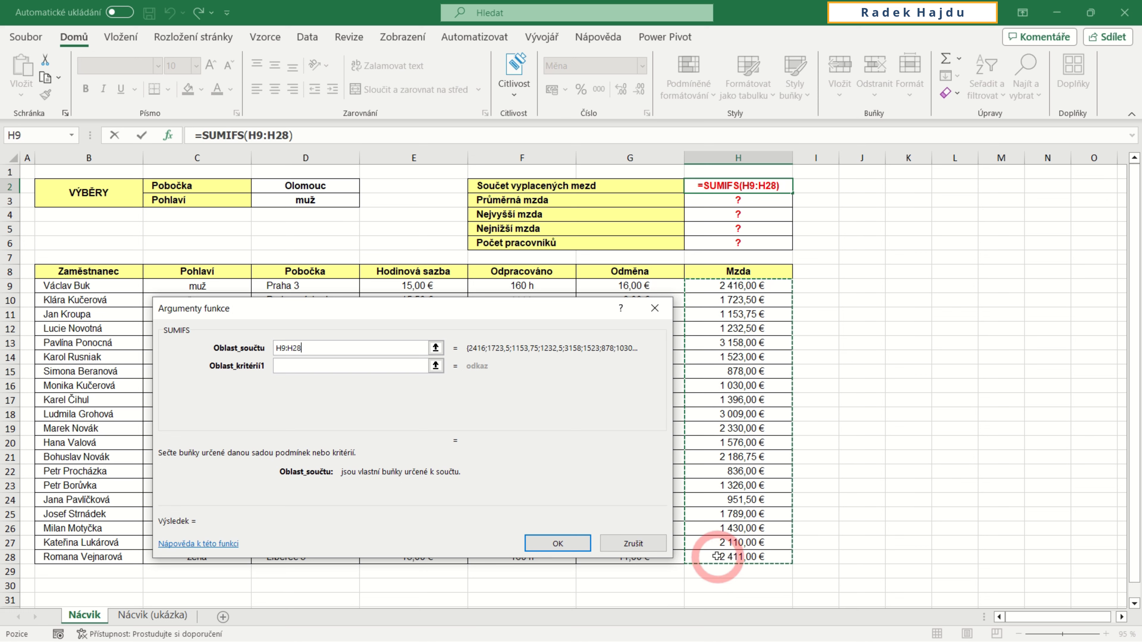
key(F4)
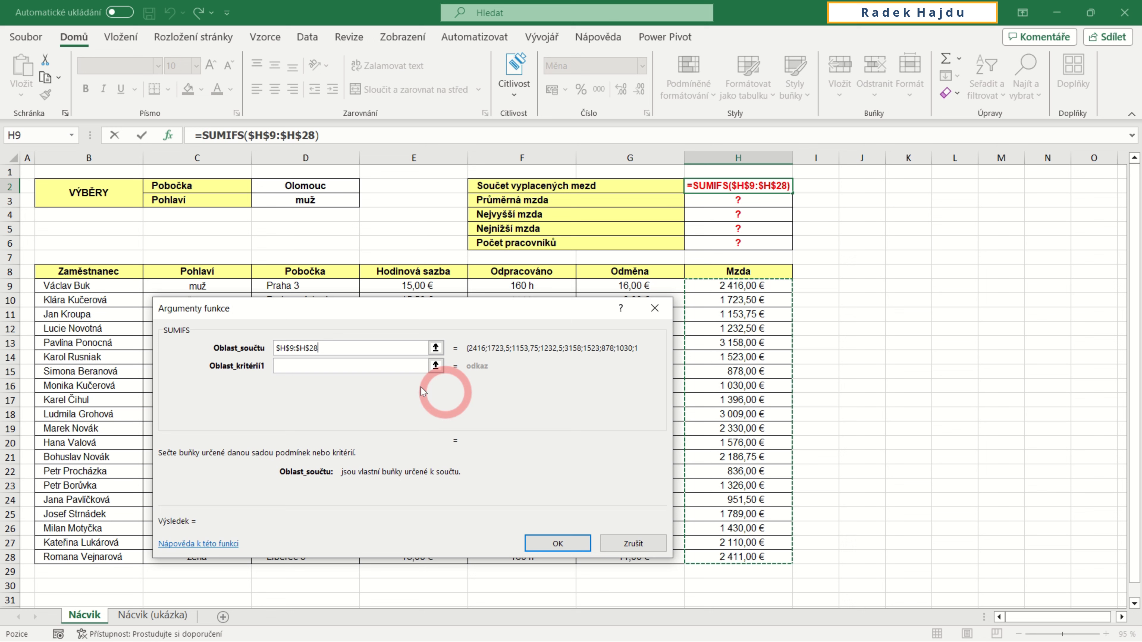
click(304, 366)
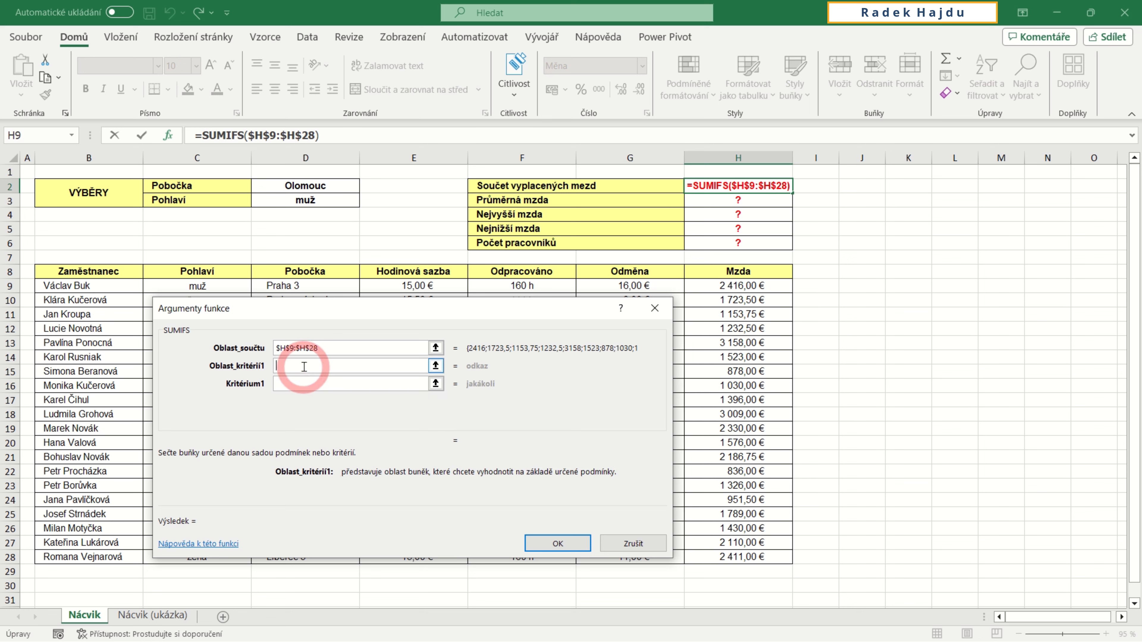
drag(286, 286, 306, 559)
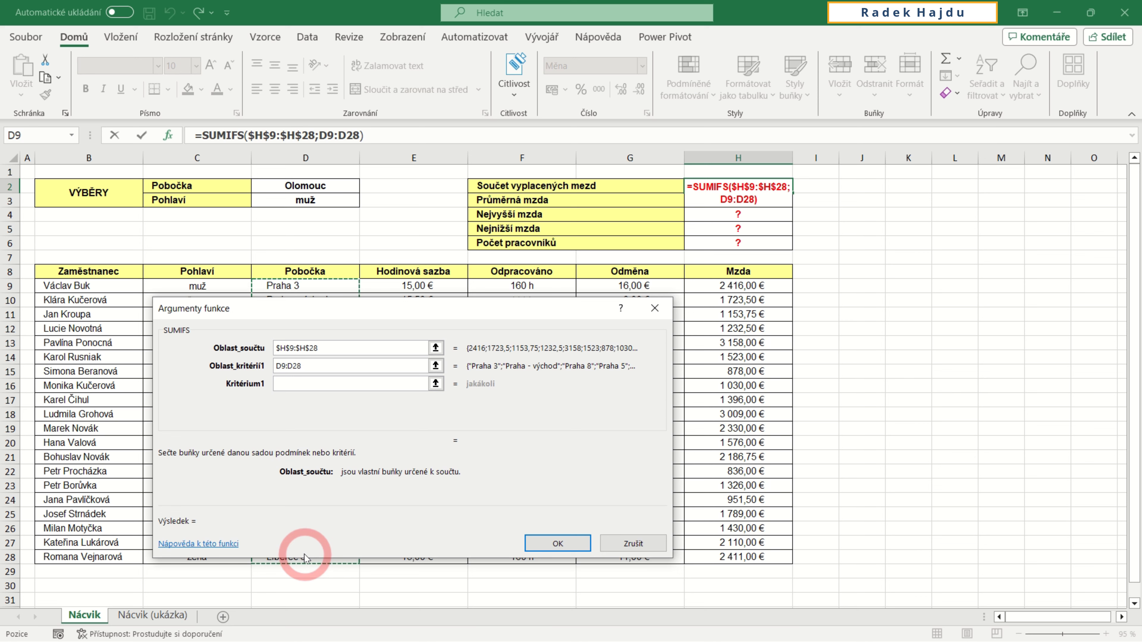
key(F4)
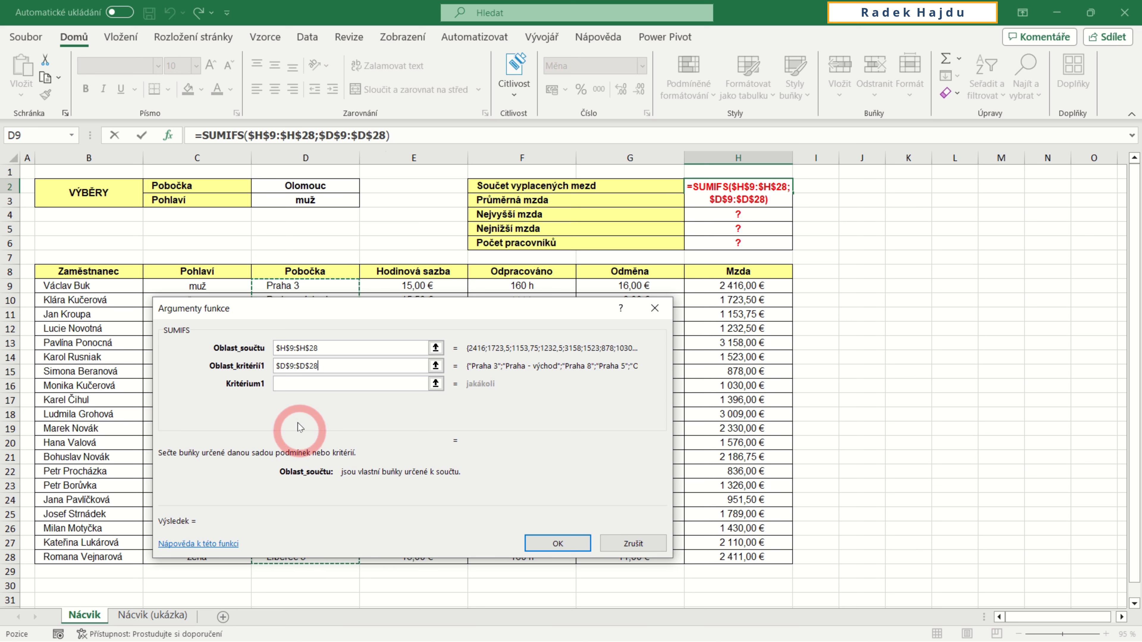
- Use D2 as the first criterion, previewing 951,50 €
click(295, 385)
click(293, 384)
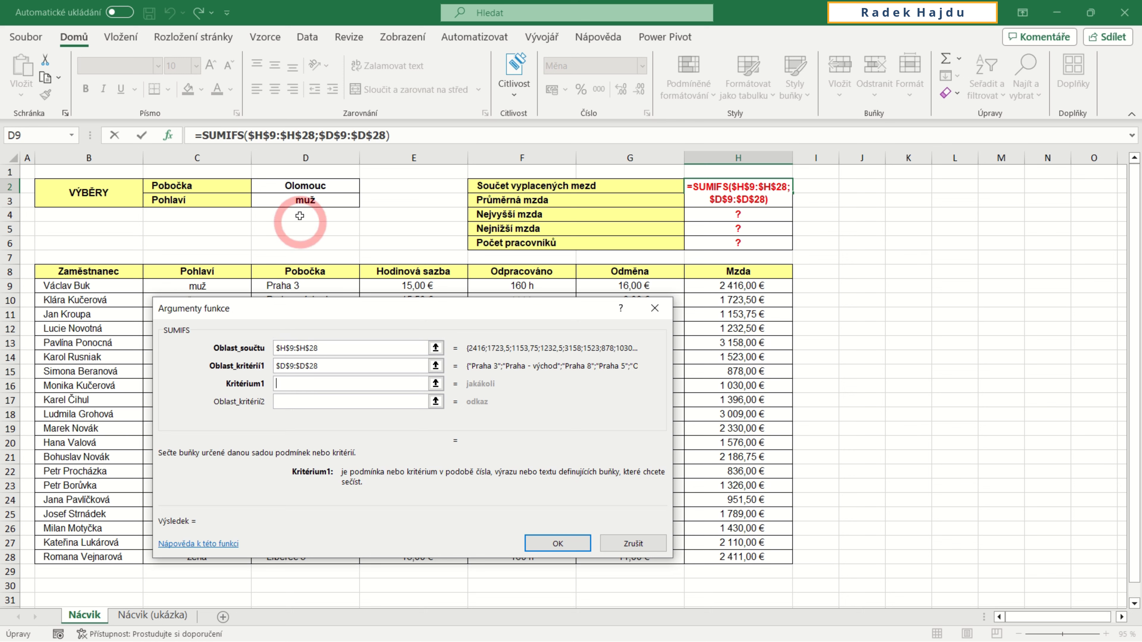
click(299, 187)
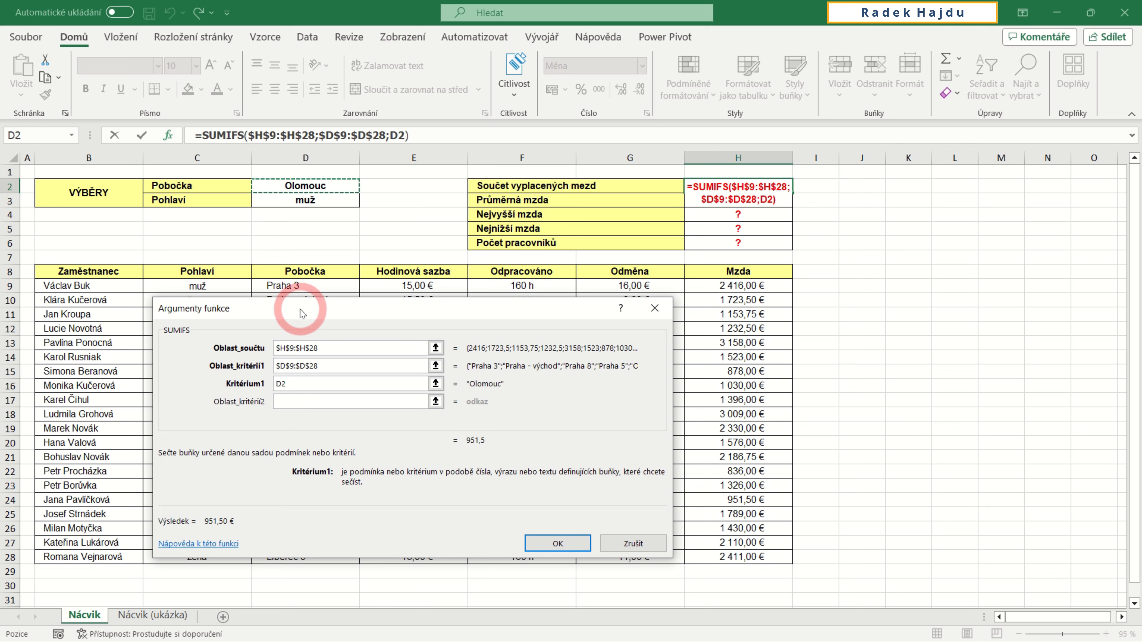
drag(306, 313, 513, 313)
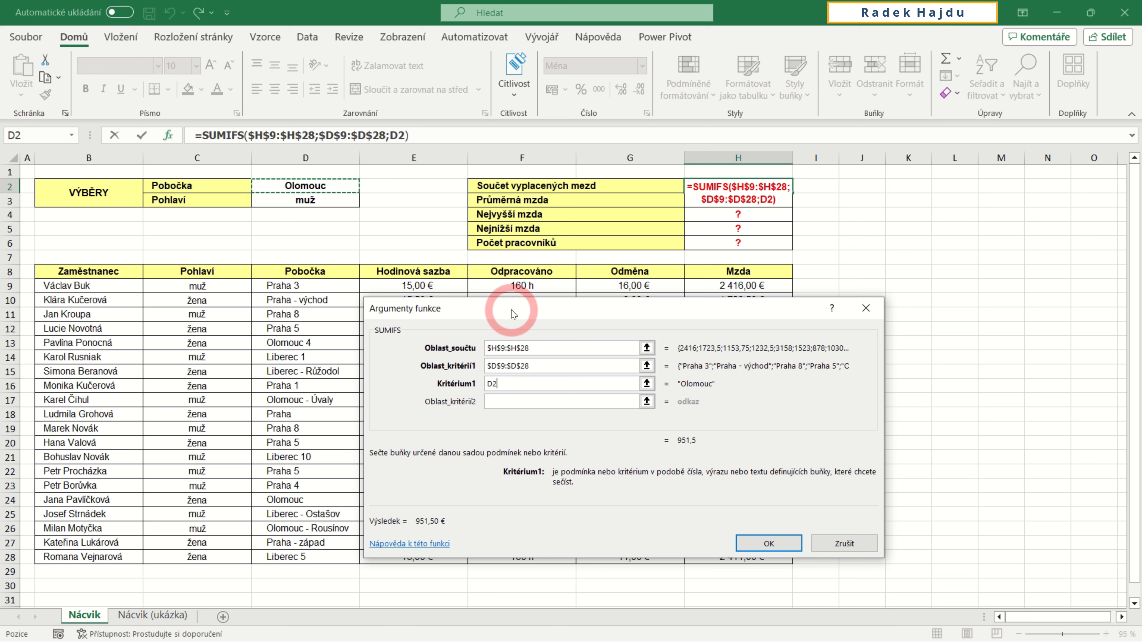
- Change the branch criterion to D2&"*" and add gender range $C$9:$C$28 matched to D3, giving 2 826,00 €
text(&)
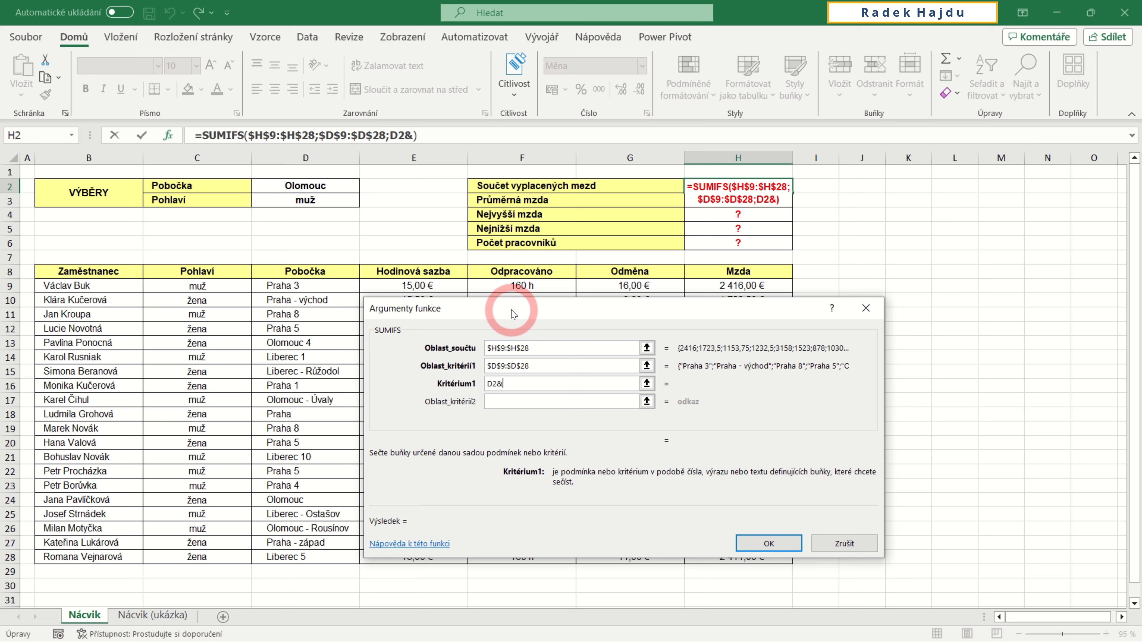
text(")
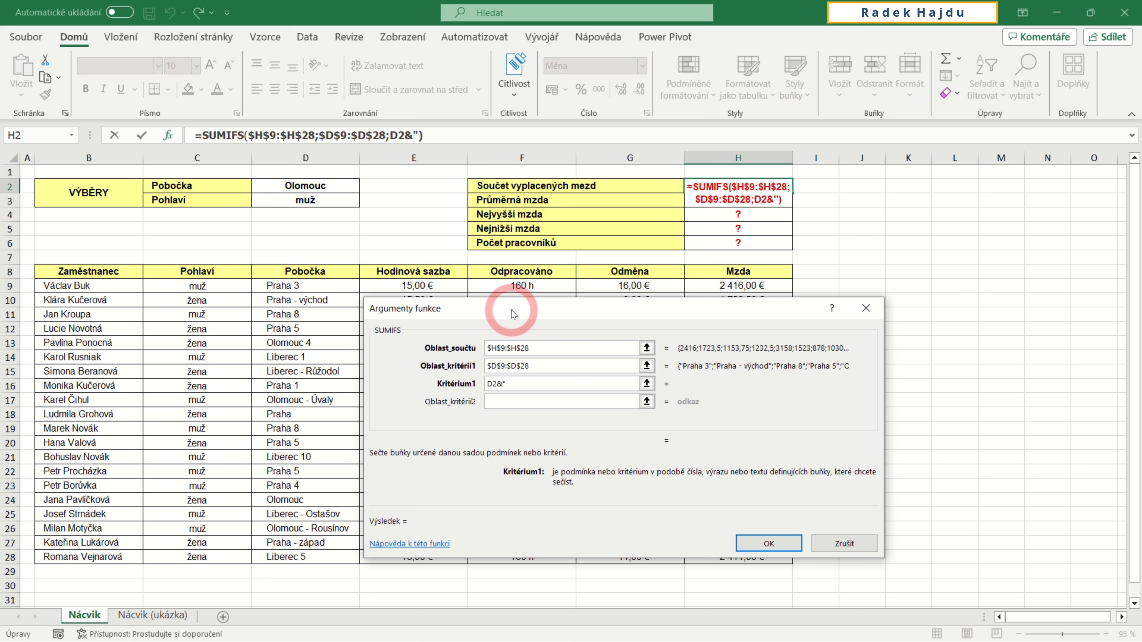
text(*")
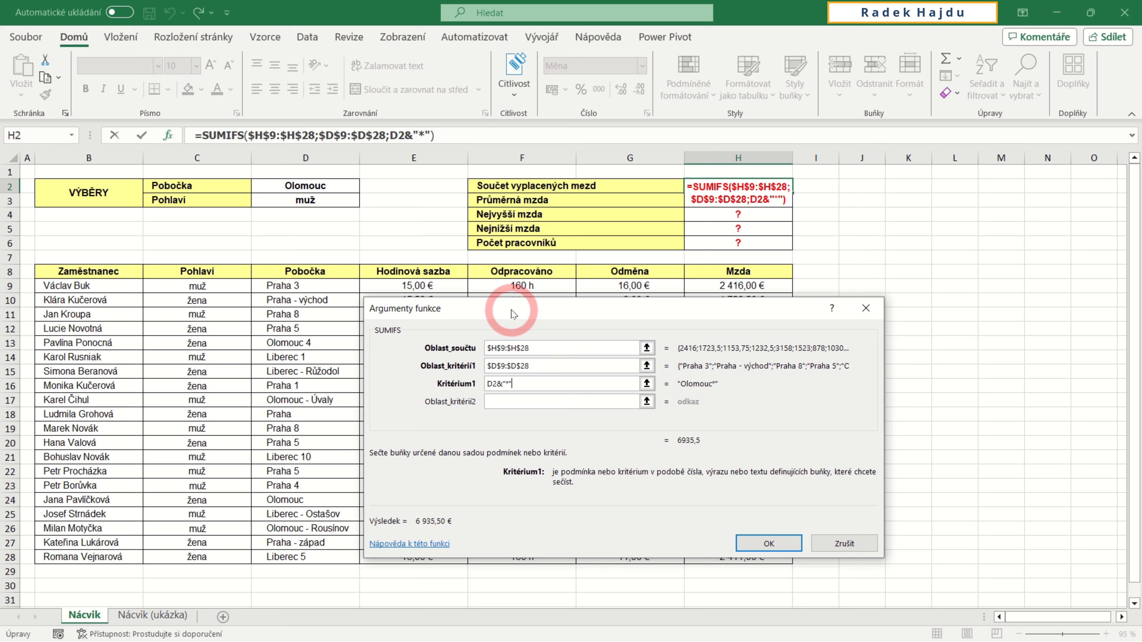
click(499, 401)
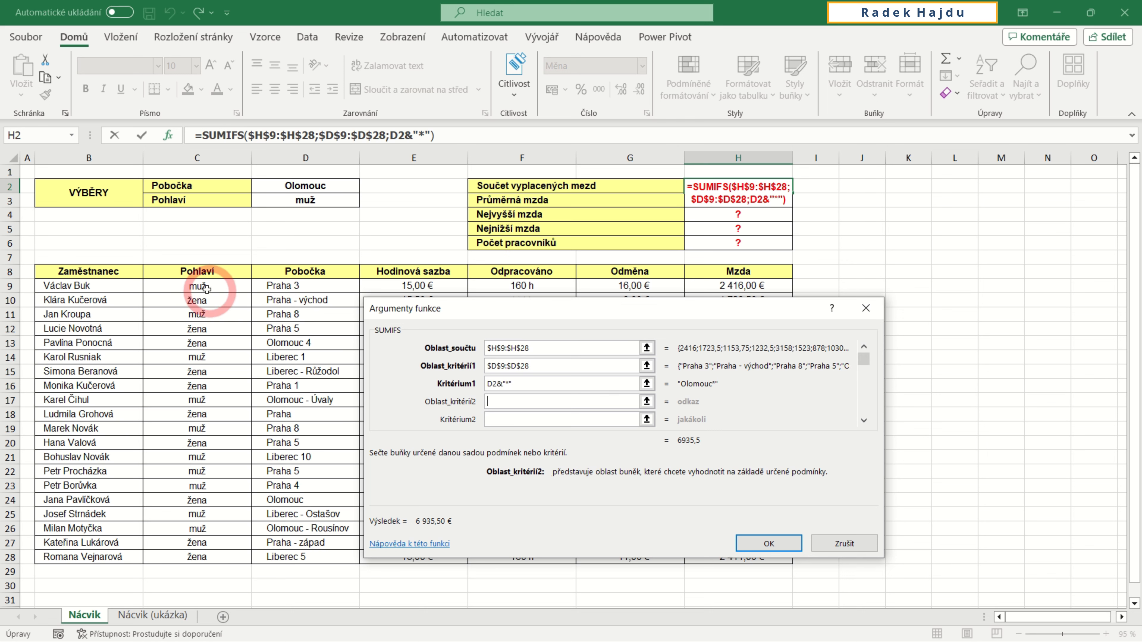
drag(197, 286, 202, 556)
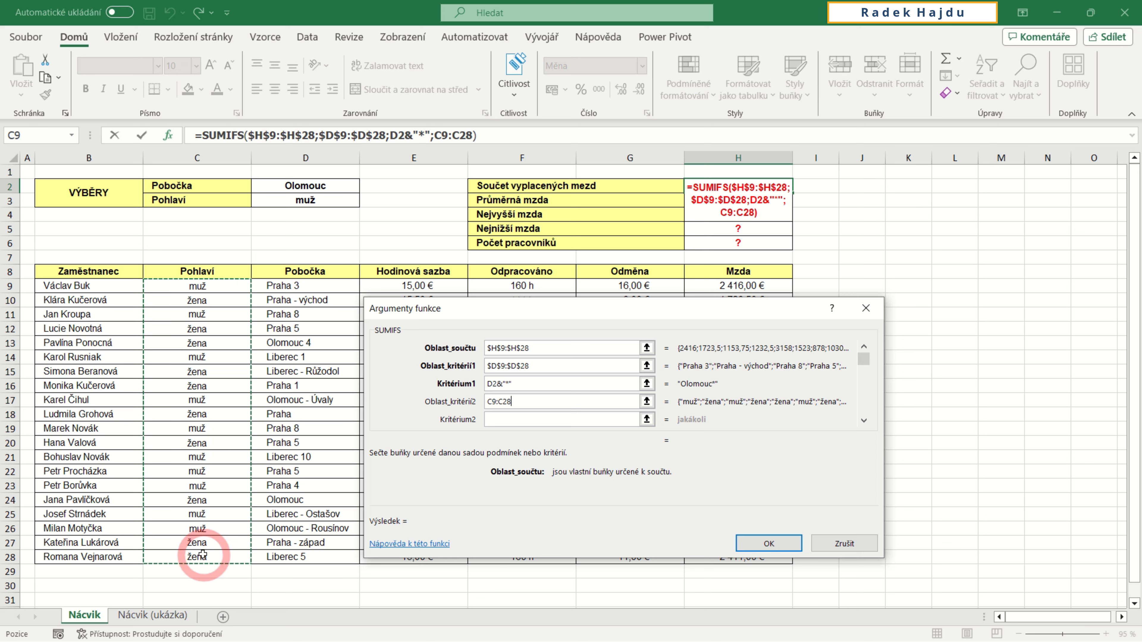
key(F4)
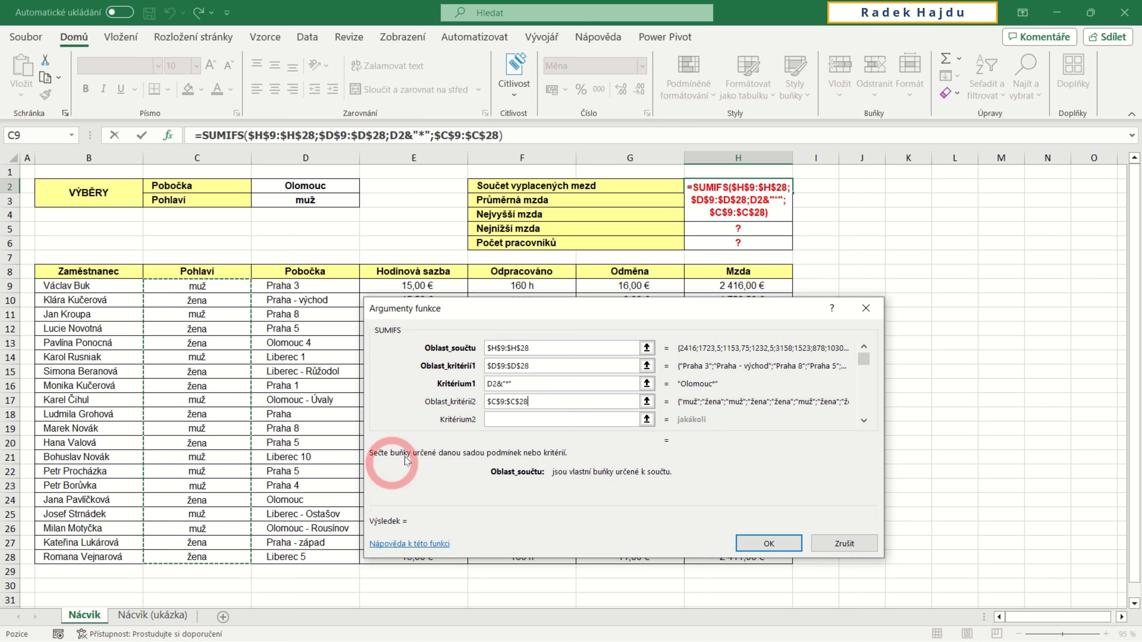
click(497, 420)
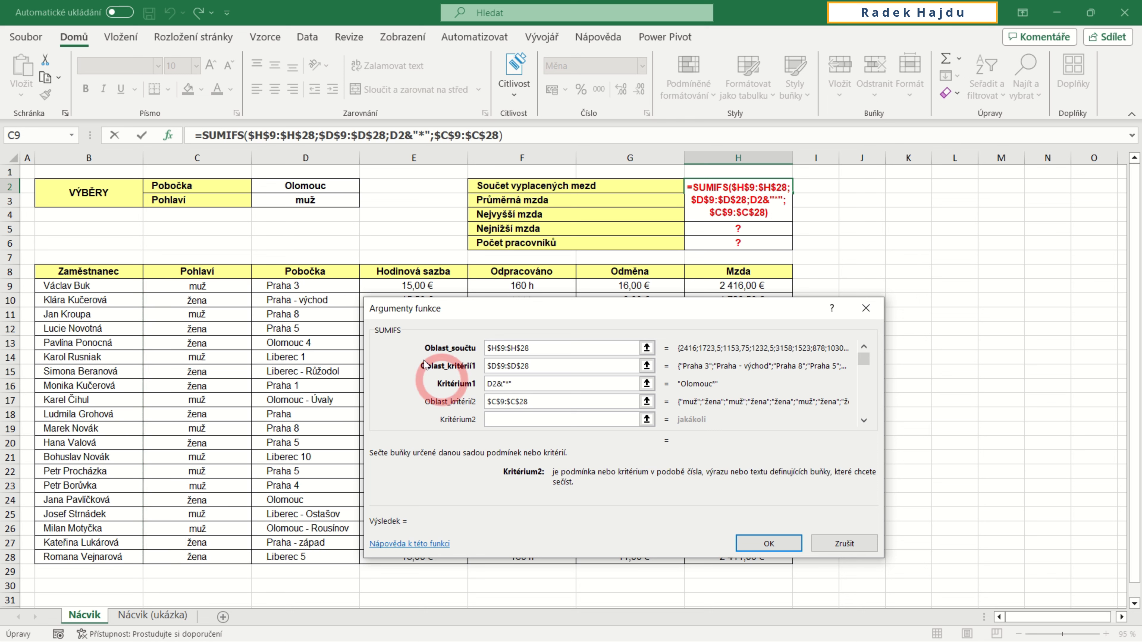
click(299, 200)
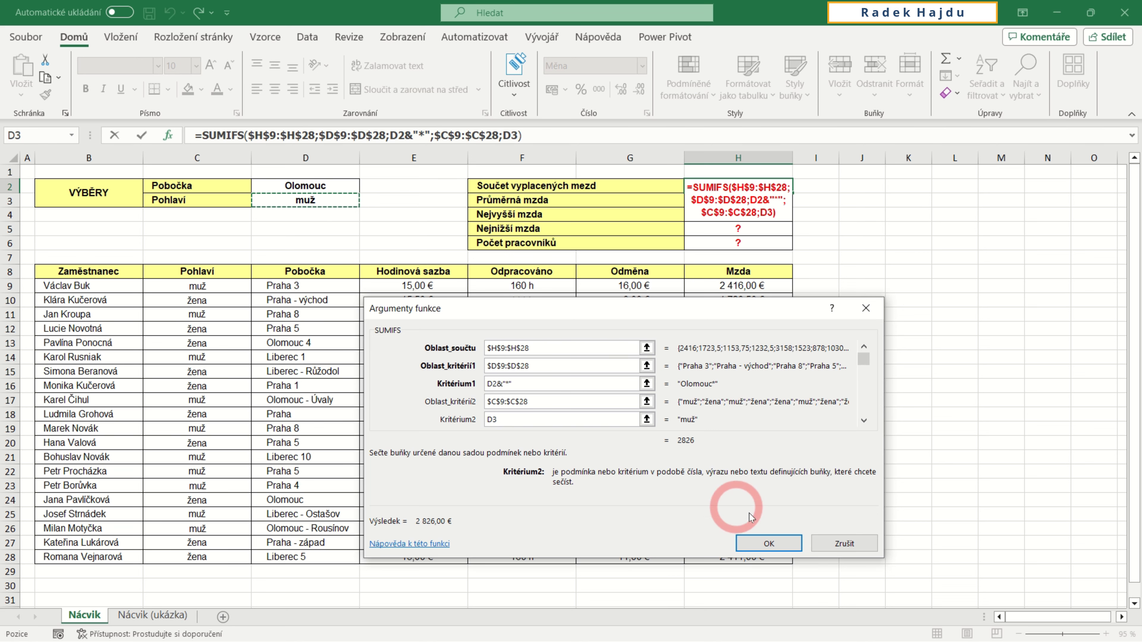
- Confirm the SUMIFS, set D2 to Praha and D3 to žena, and compare with Nácvik (ukázka)
click(769, 544)
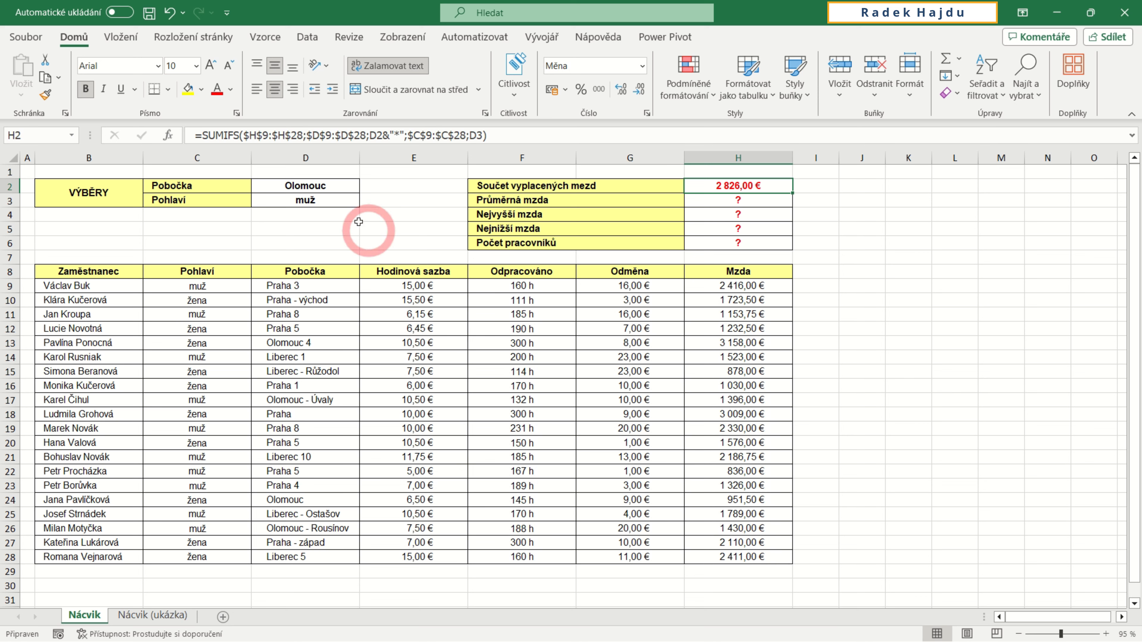
click(320, 186)
click(366, 186)
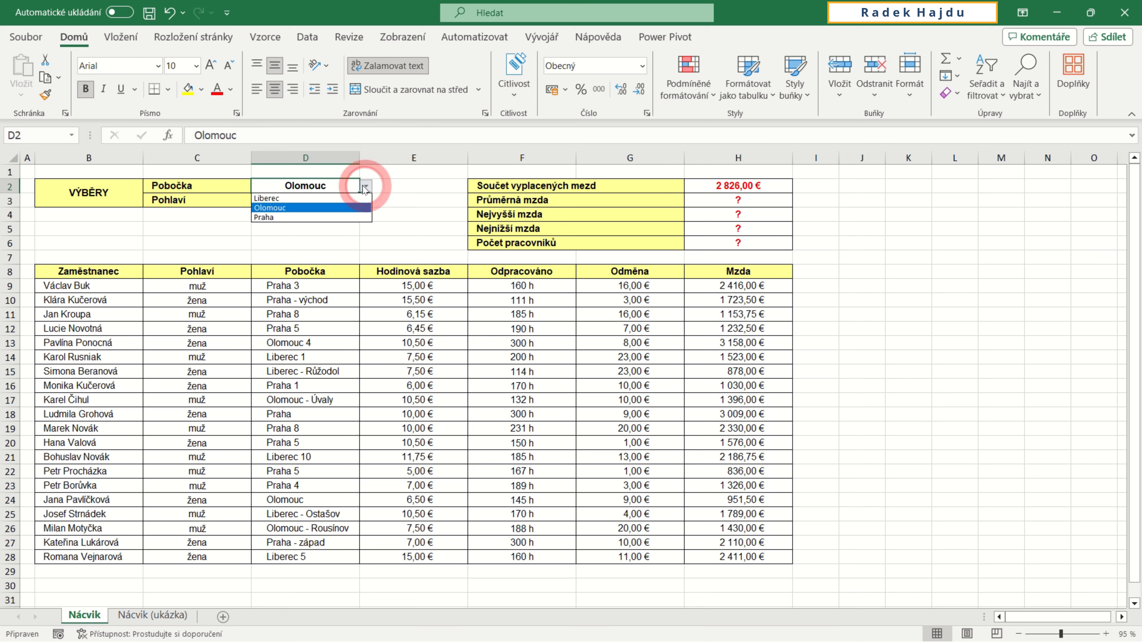
click(340, 217)
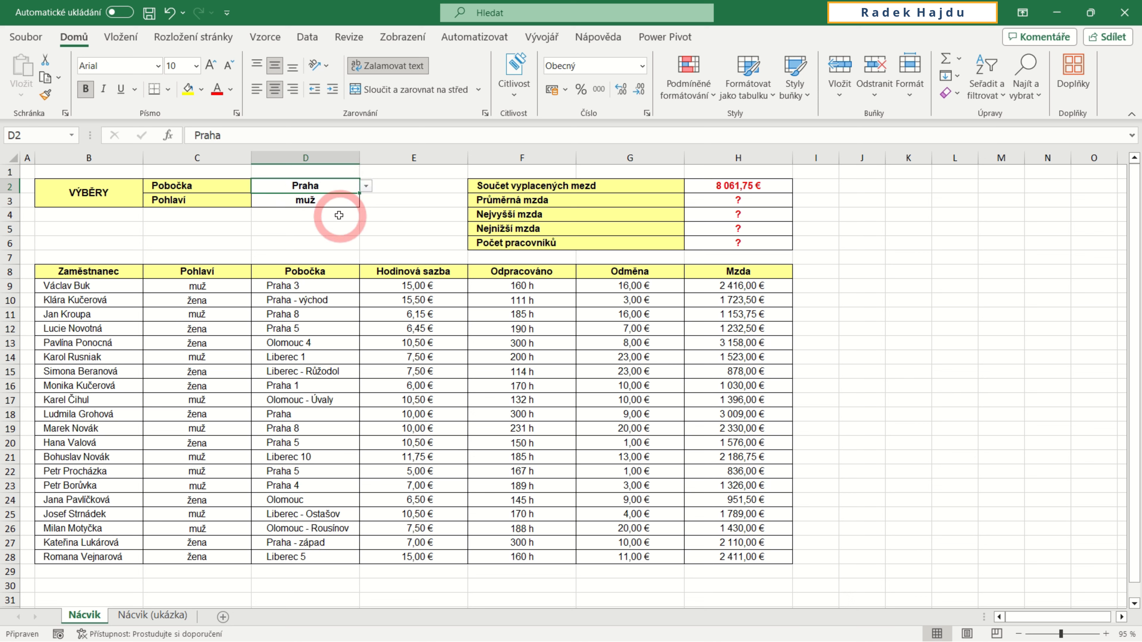
click(337, 198)
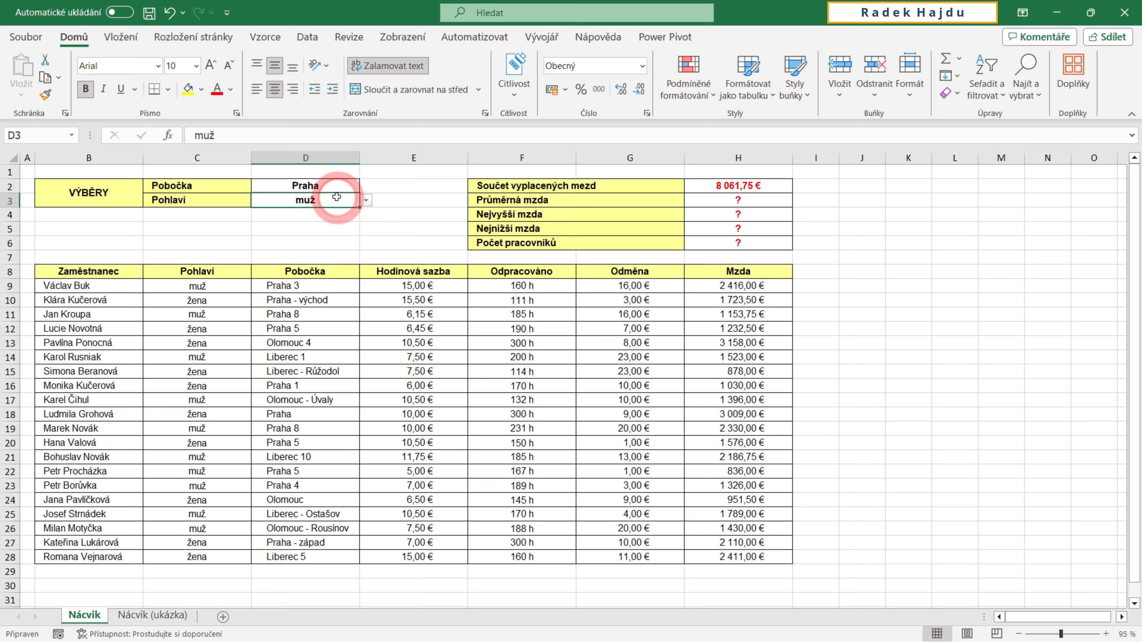
click(367, 200)
click(352, 214)
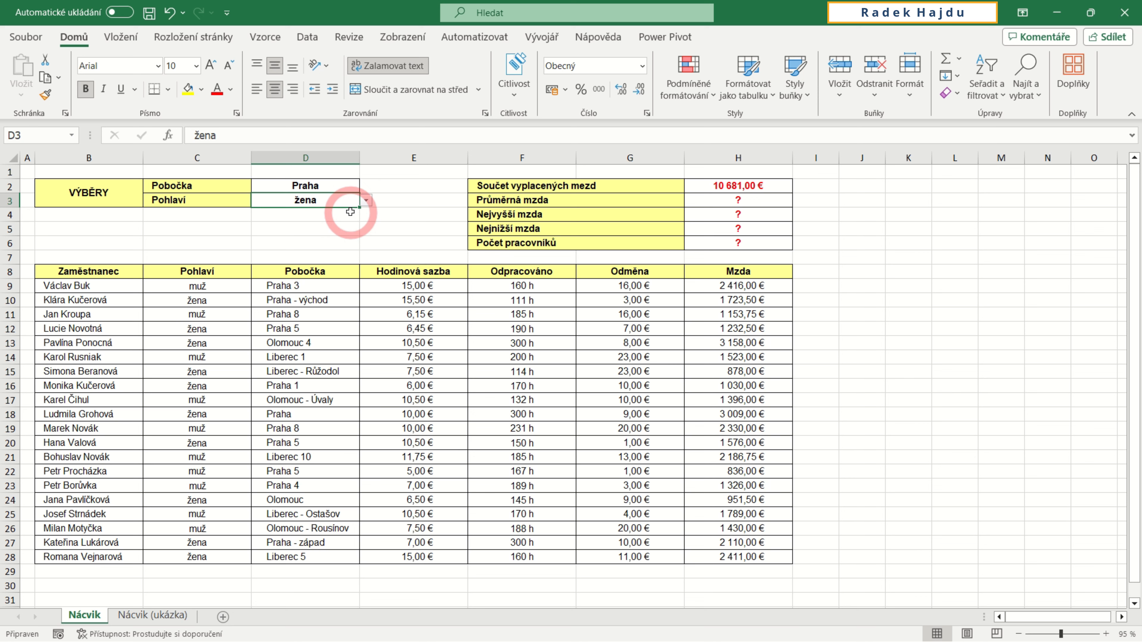
click(142, 614)
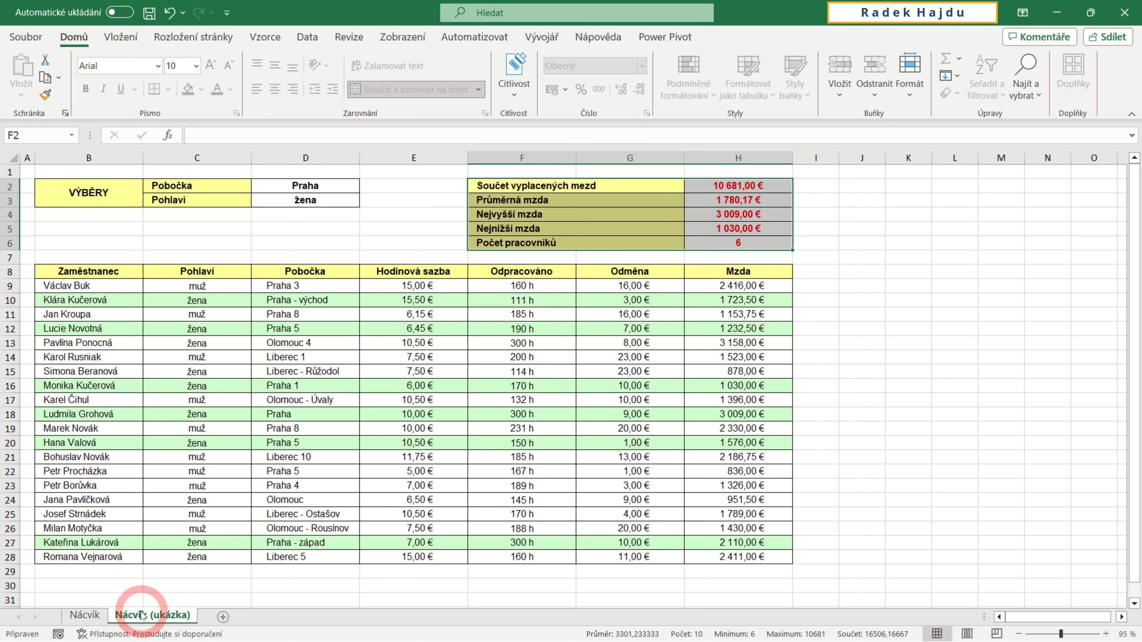
click(85, 615)
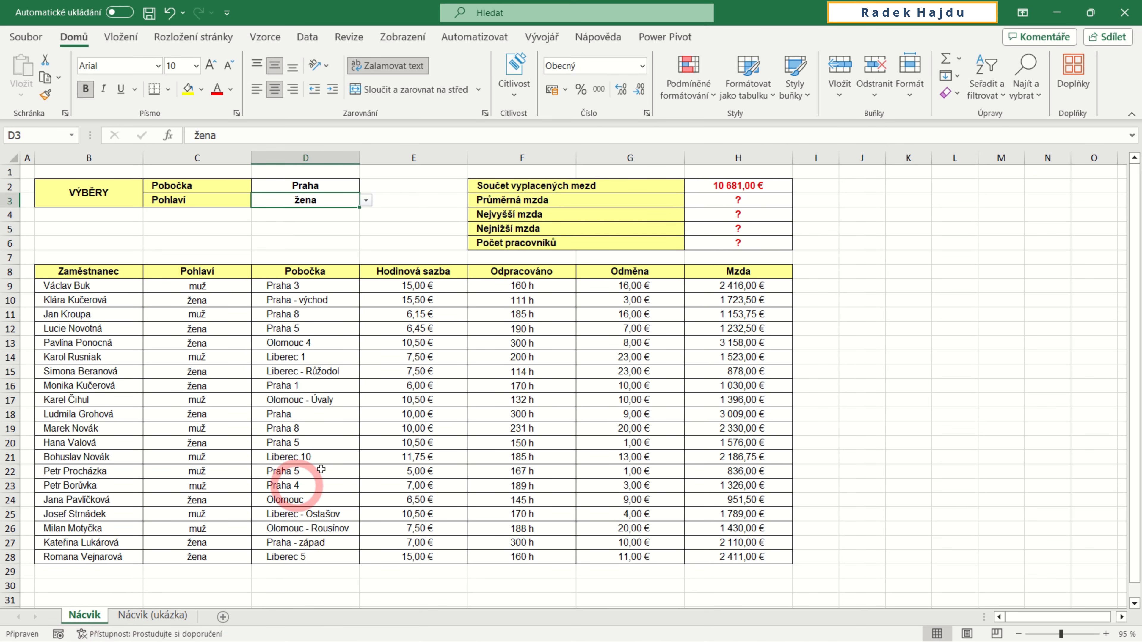
- Edit H2's SUMIFS so its criteria reference $D$2 and $D$3, still totalling 10 681,00 €
click(702, 187)
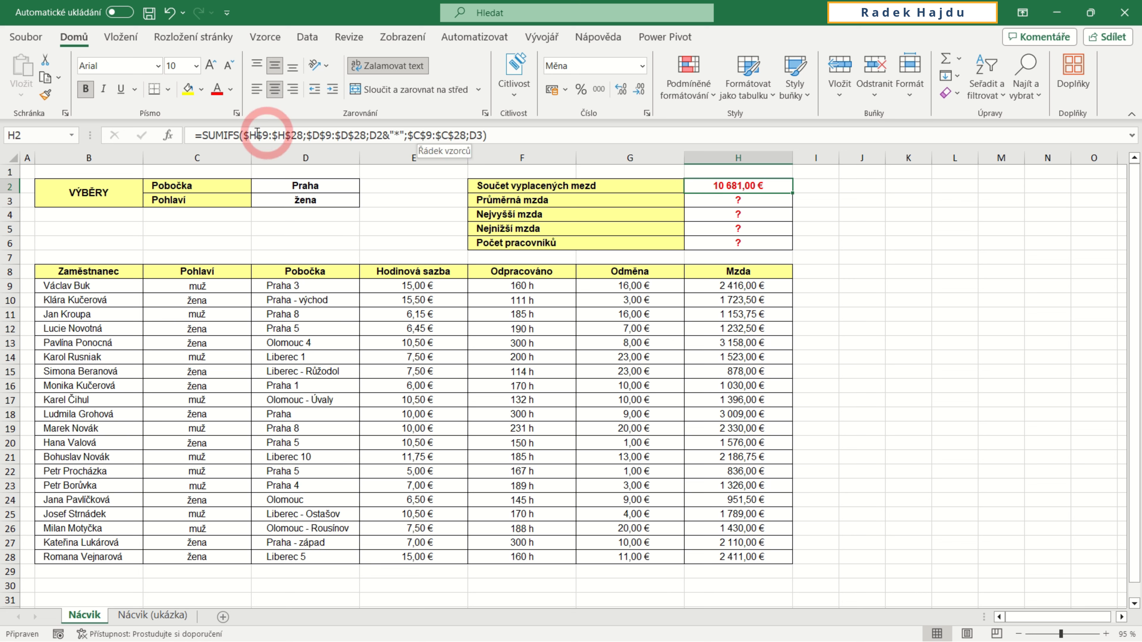
click(167, 135)
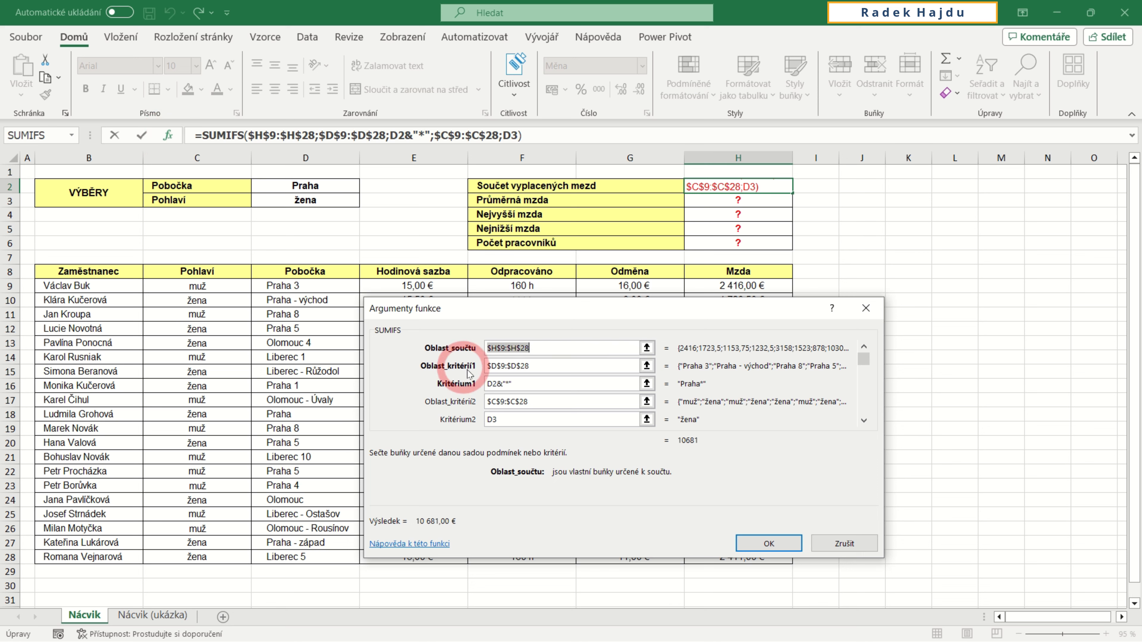
drag(491, 384, 494, 383)
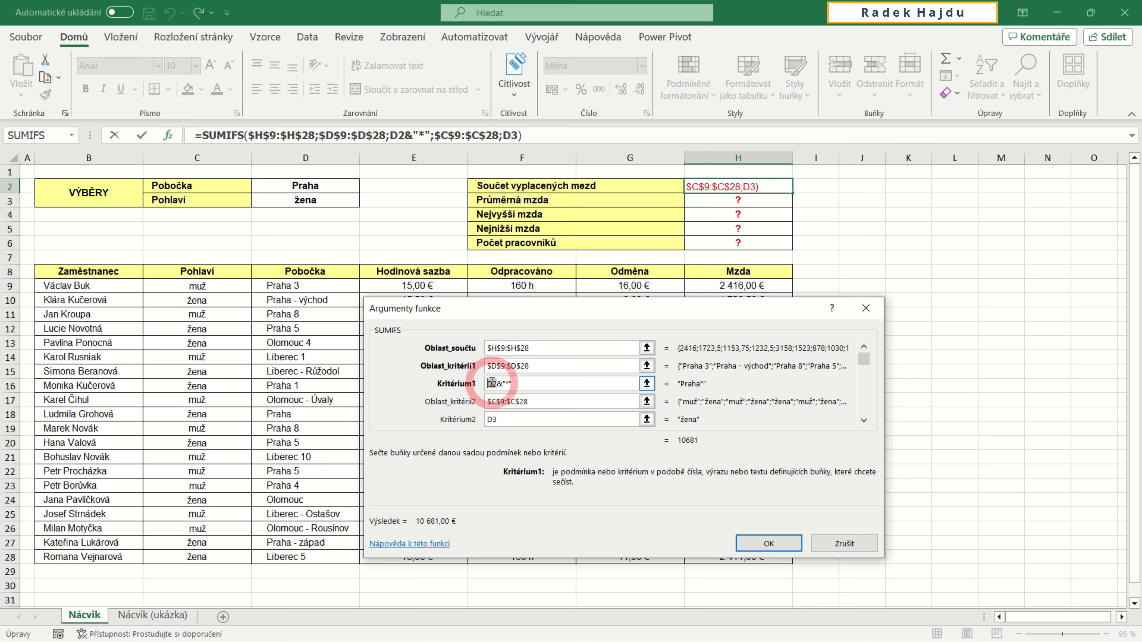
key(F4)
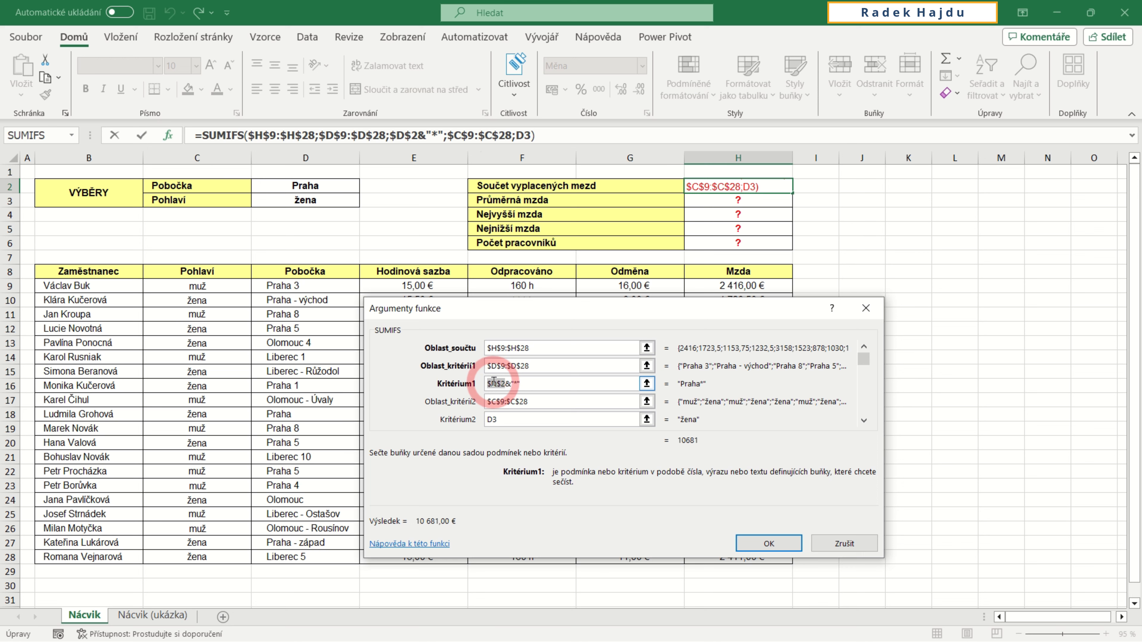
click(488, 420)
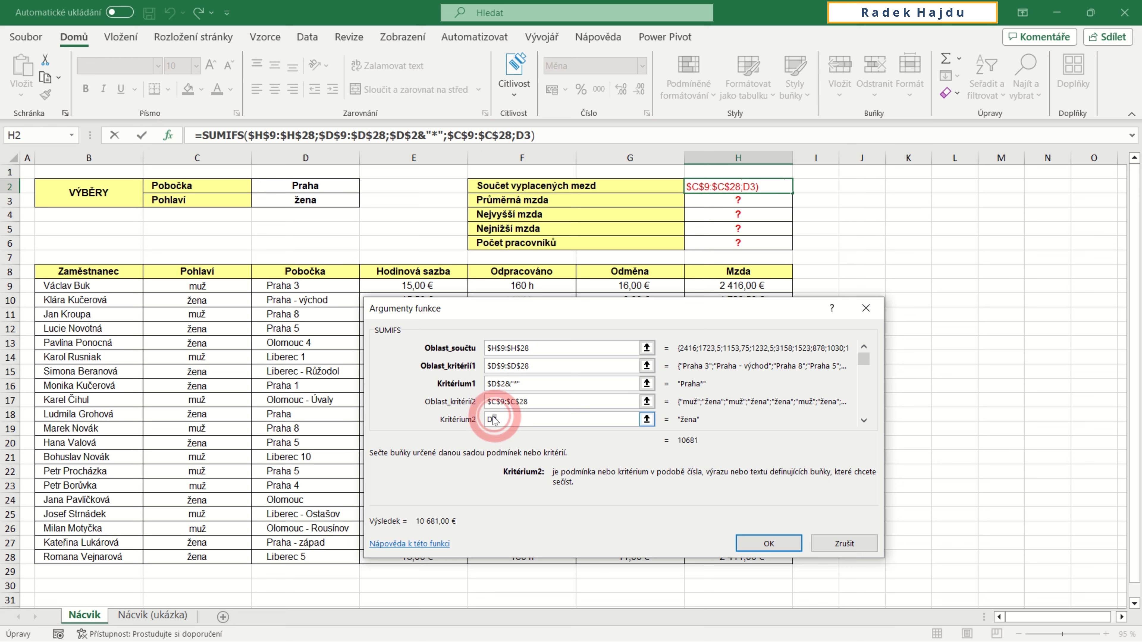
click(489, 367)
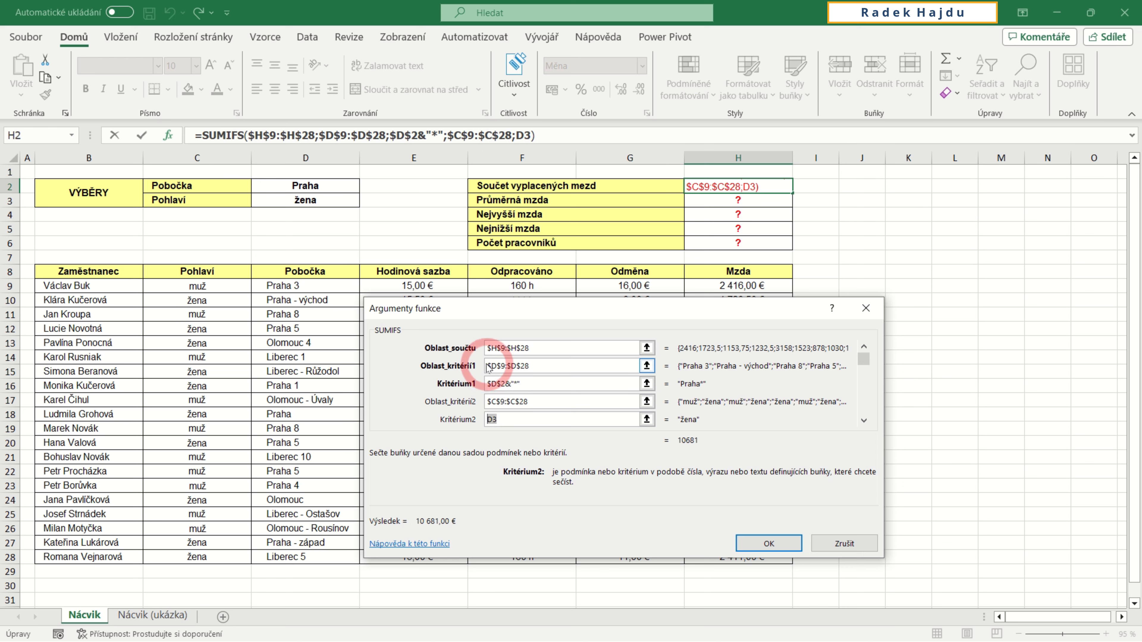
key(F4)
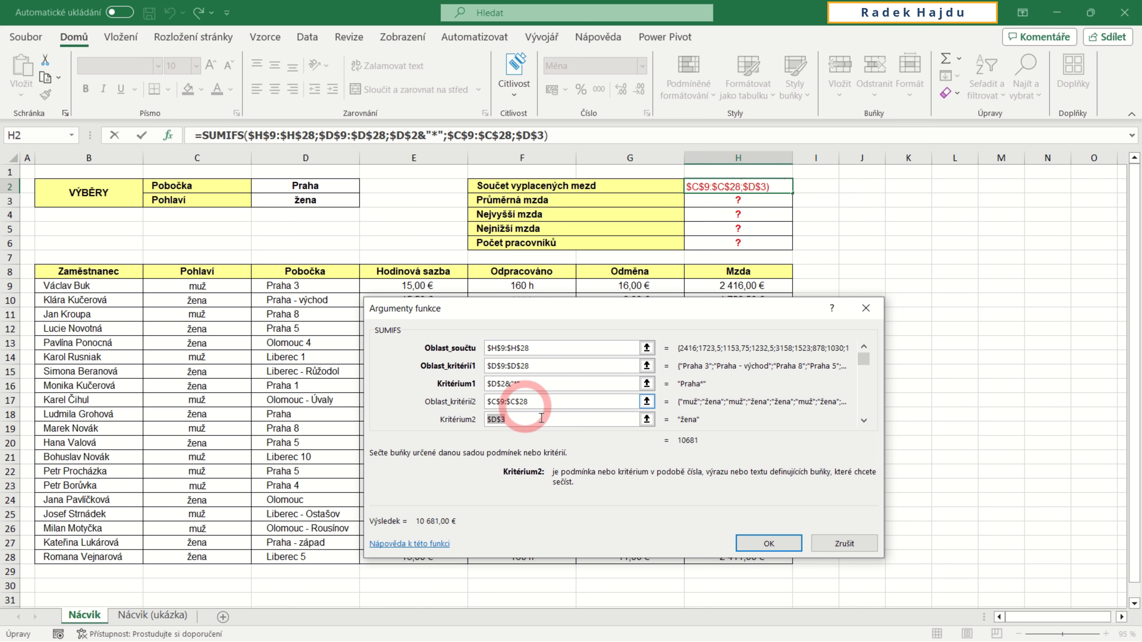
click(769, 543)
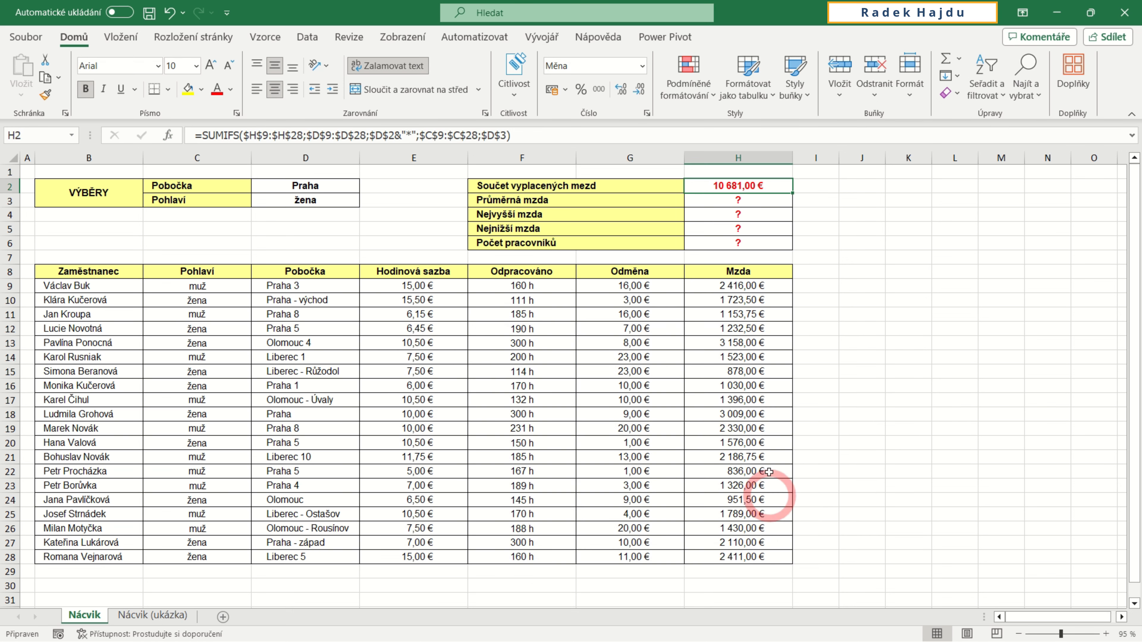
- Fill H2's formula down to H5 and change H3 to AVERAGEIFS, showing 1 780,17 €
drag(795, 193, 788, 234)
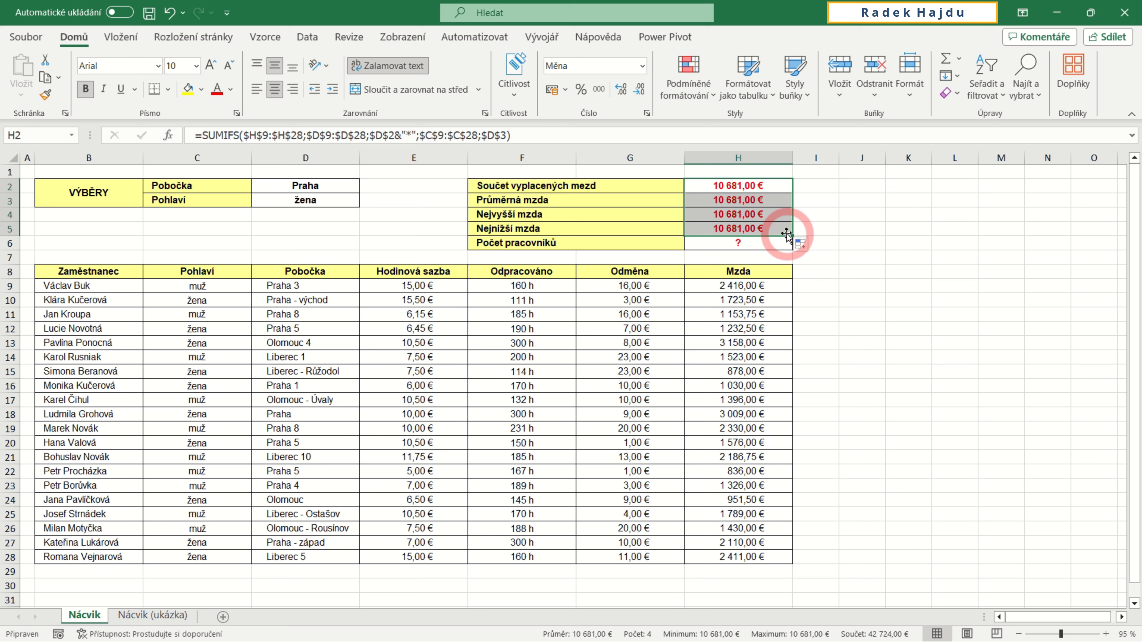
click(737, 199)
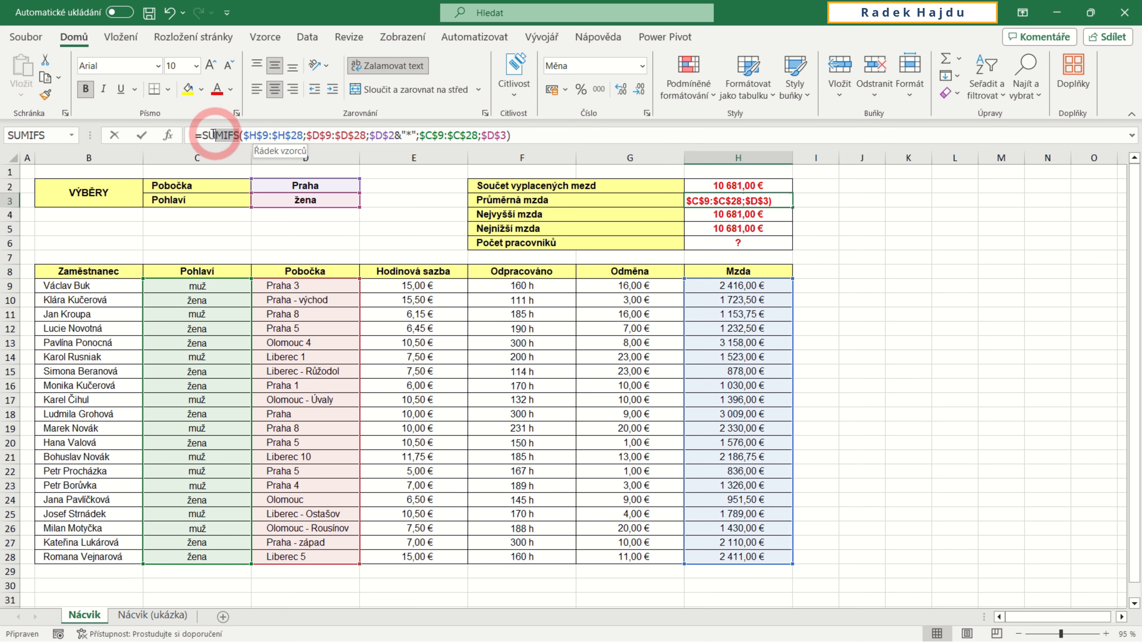
drag(239, 135, 204, 135)
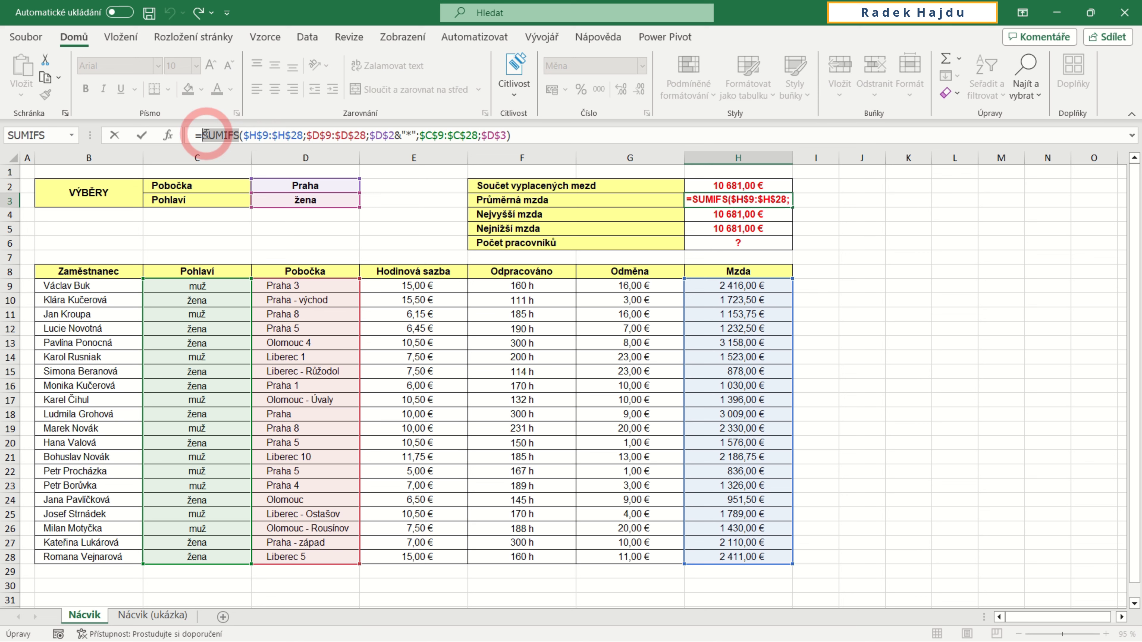
text(aver)
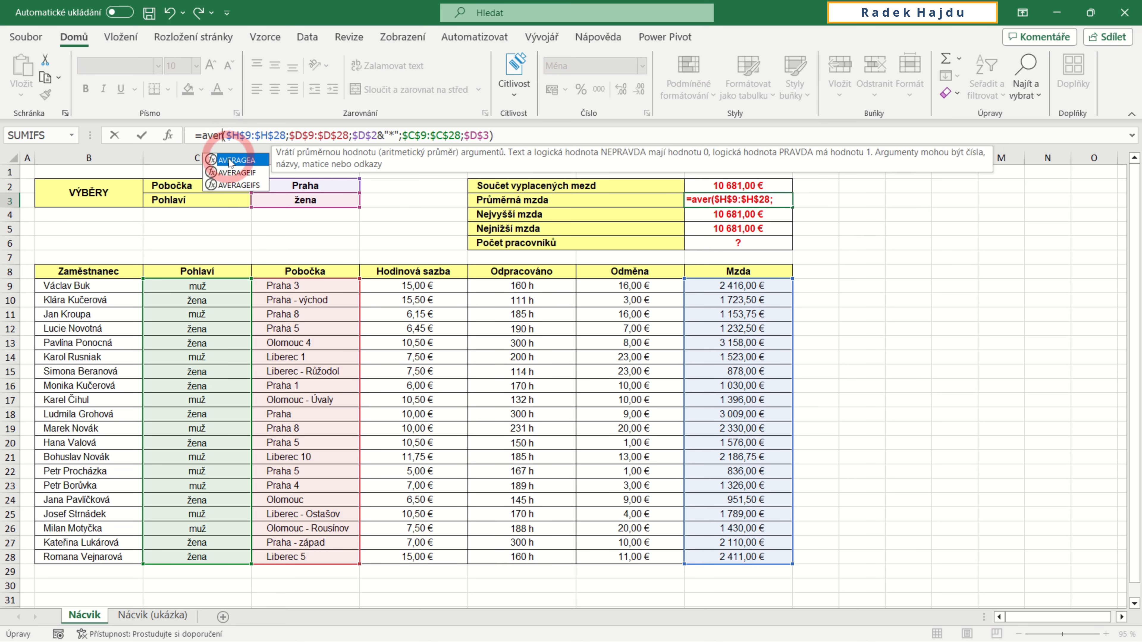
double_click(238, 186)
click(142, 135)
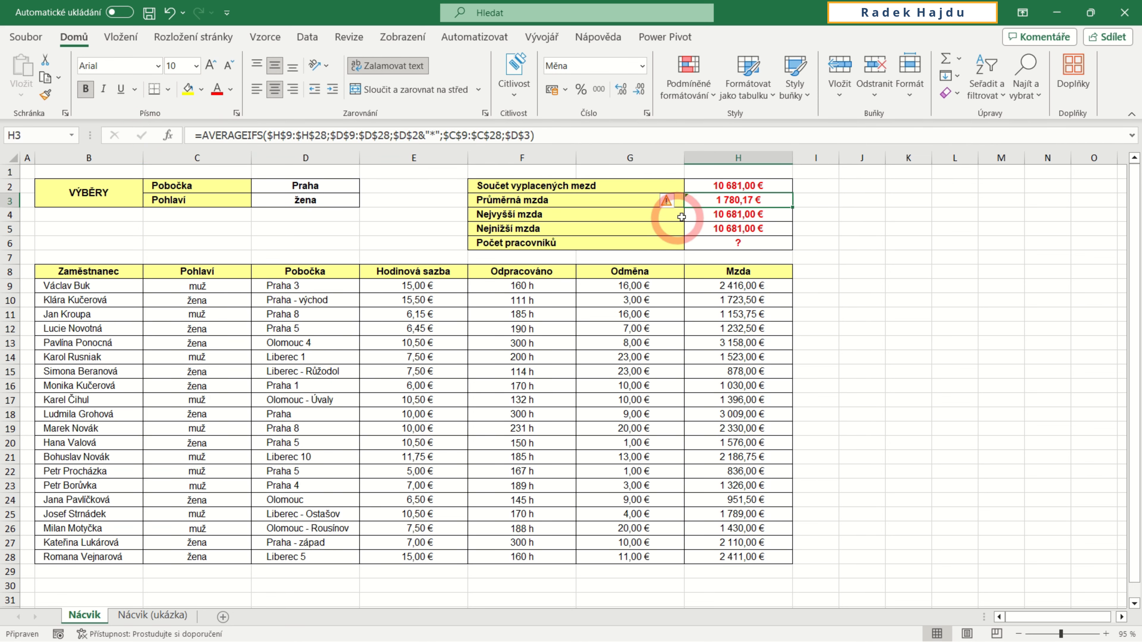
- Change H4's function to MAXIFS for the highest wage, 3 009,00 €
click(732, 217)
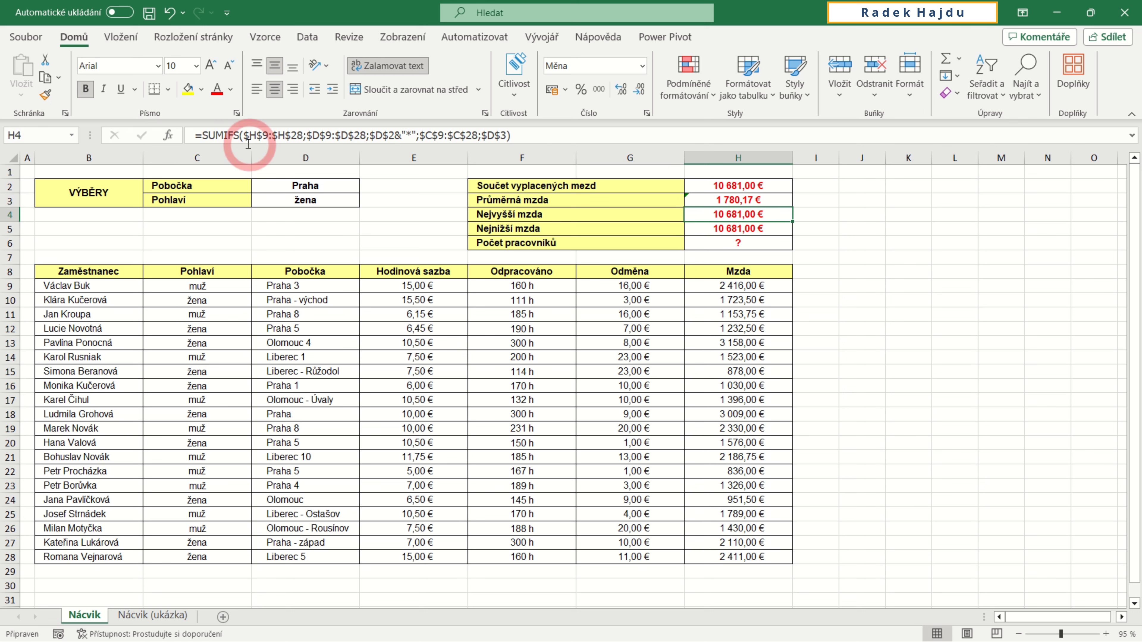
drag(240, 136, 203, 135)
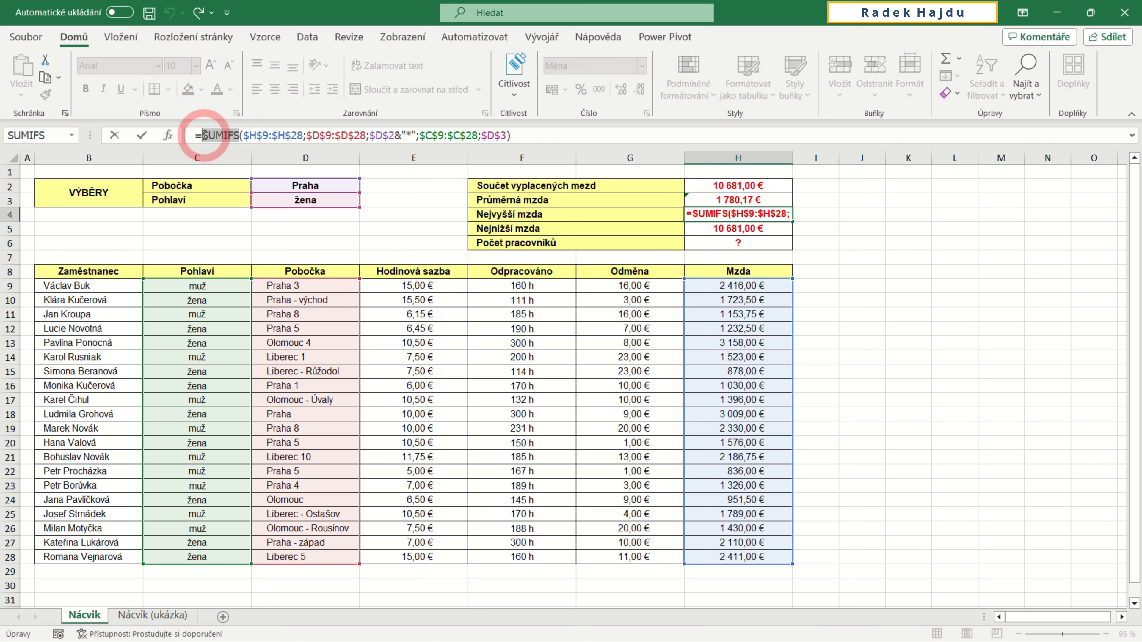
text(maxif)
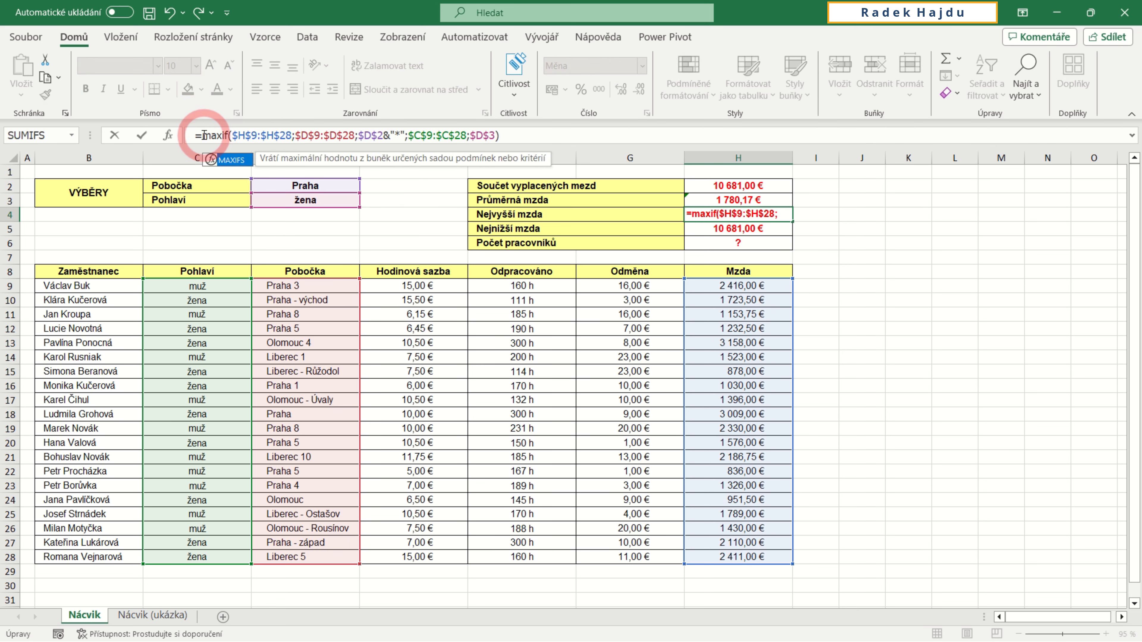
key(Tab)
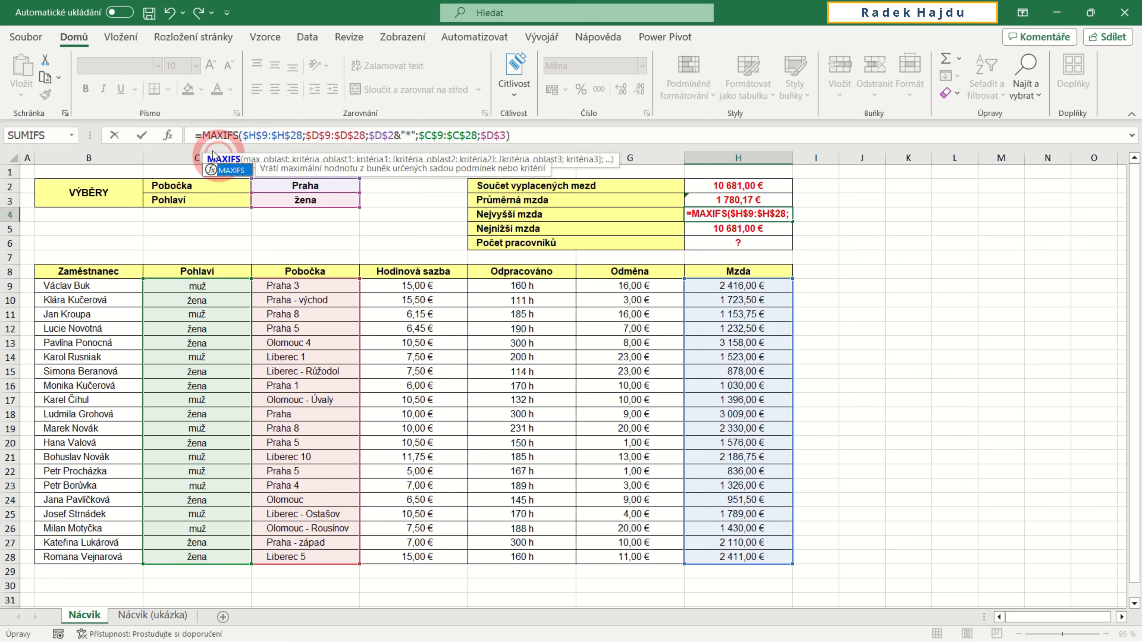
click(142, 135)
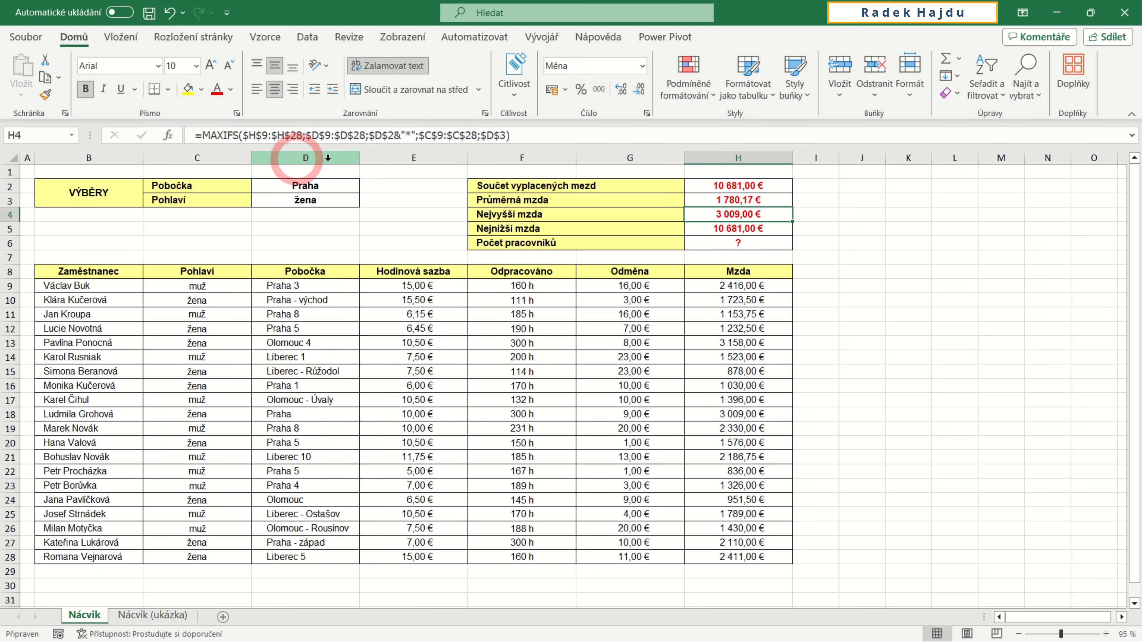
- Change H5's function to MINIFS for the lowest wage, 1 030,00 €
click(726, 227)
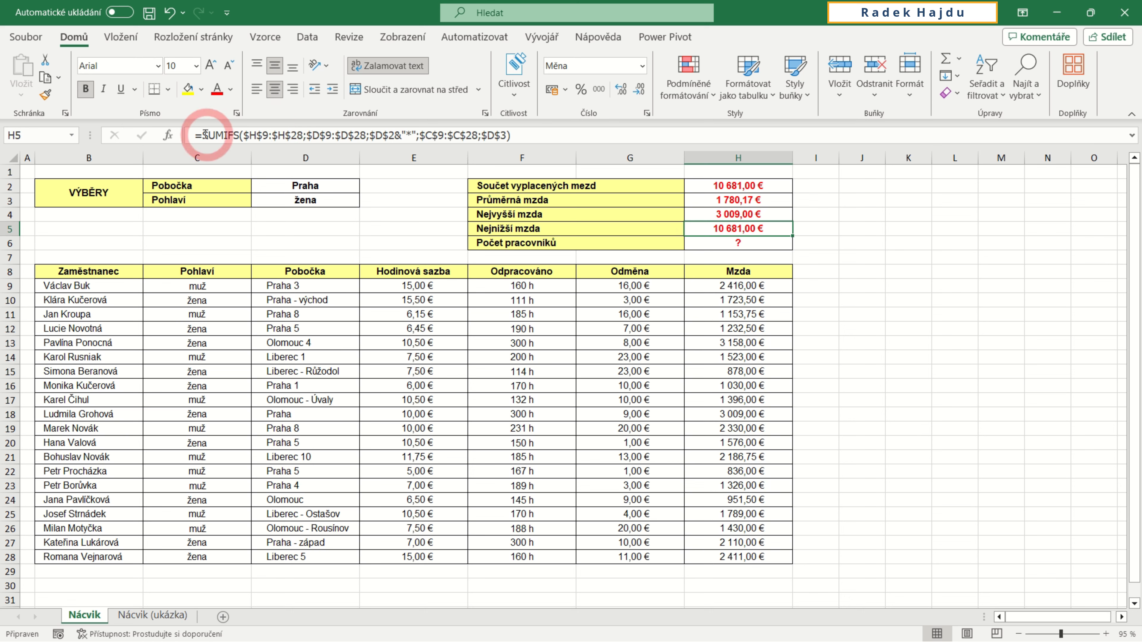
drag(202, 135, 240, 136)
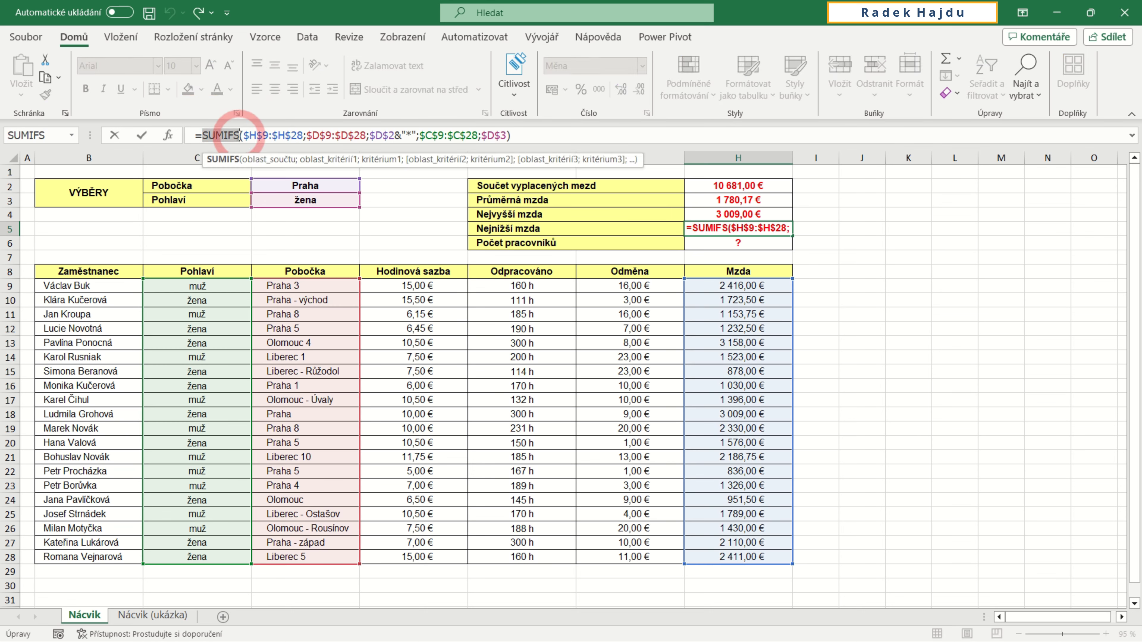
text(min)
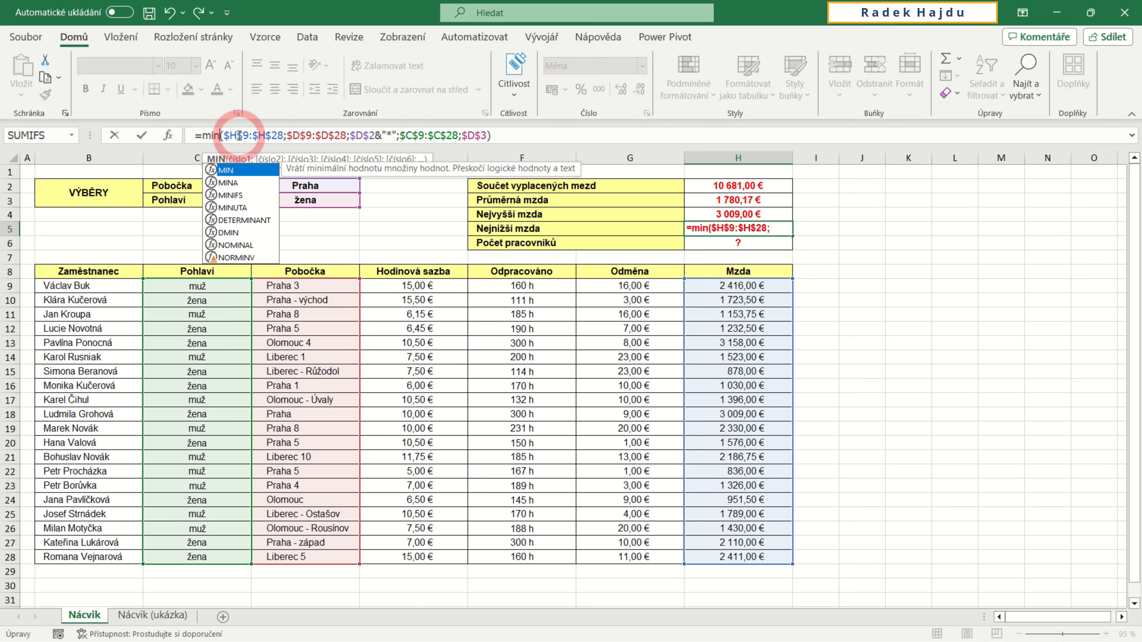
double_click(237, 197)
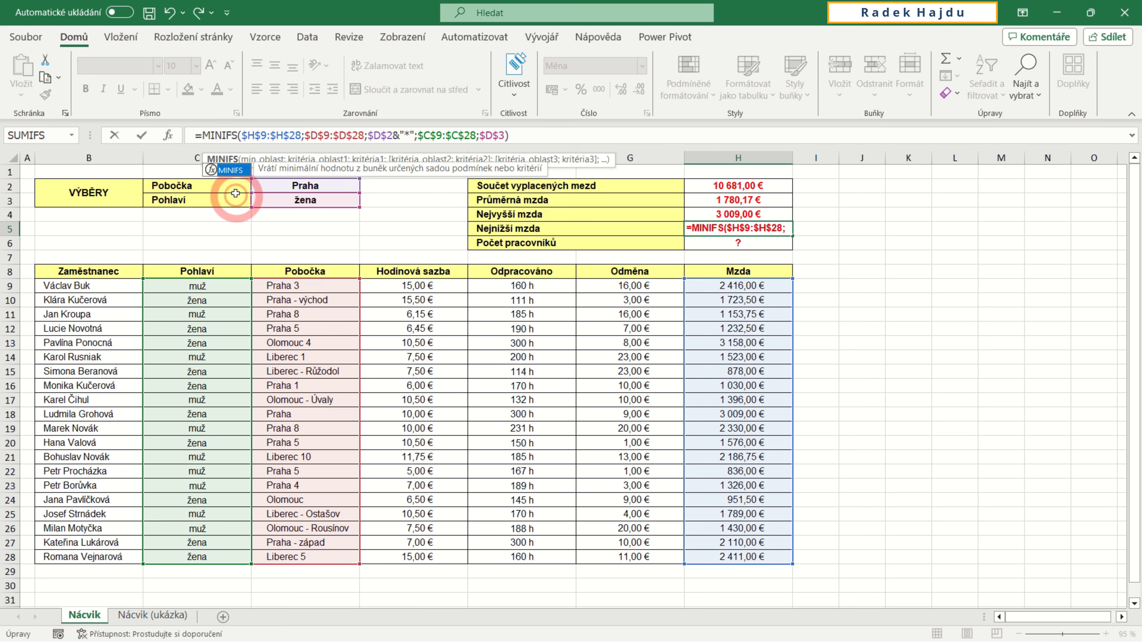
click(142, 136)
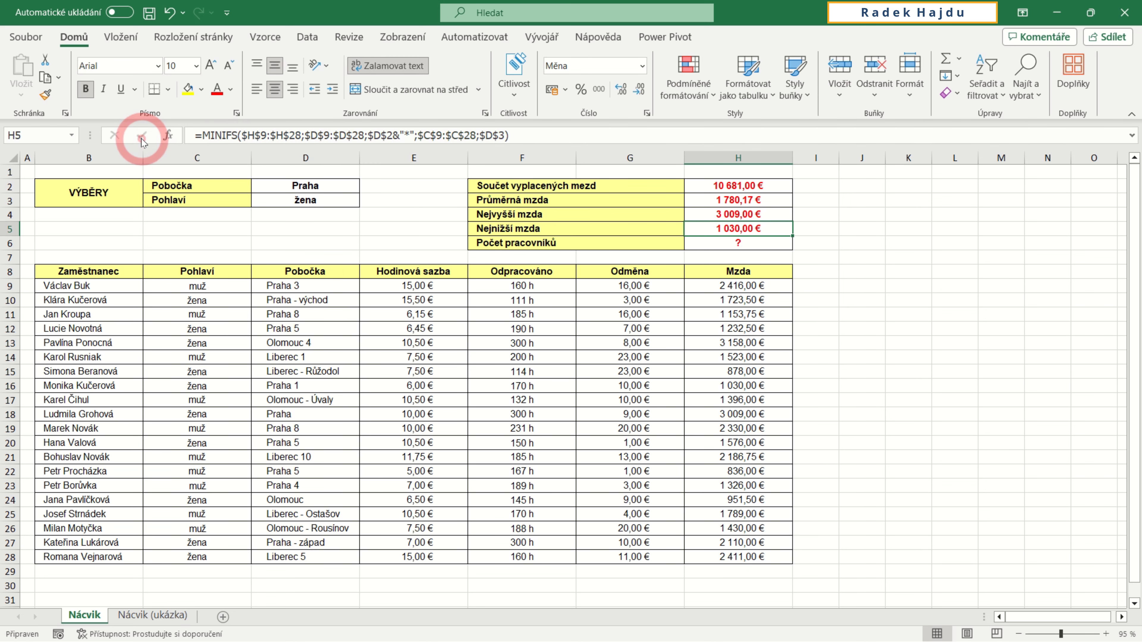
- Insert COUNTIFS into H6 by searching for it in the Insert Function dialog
click(723, 243)
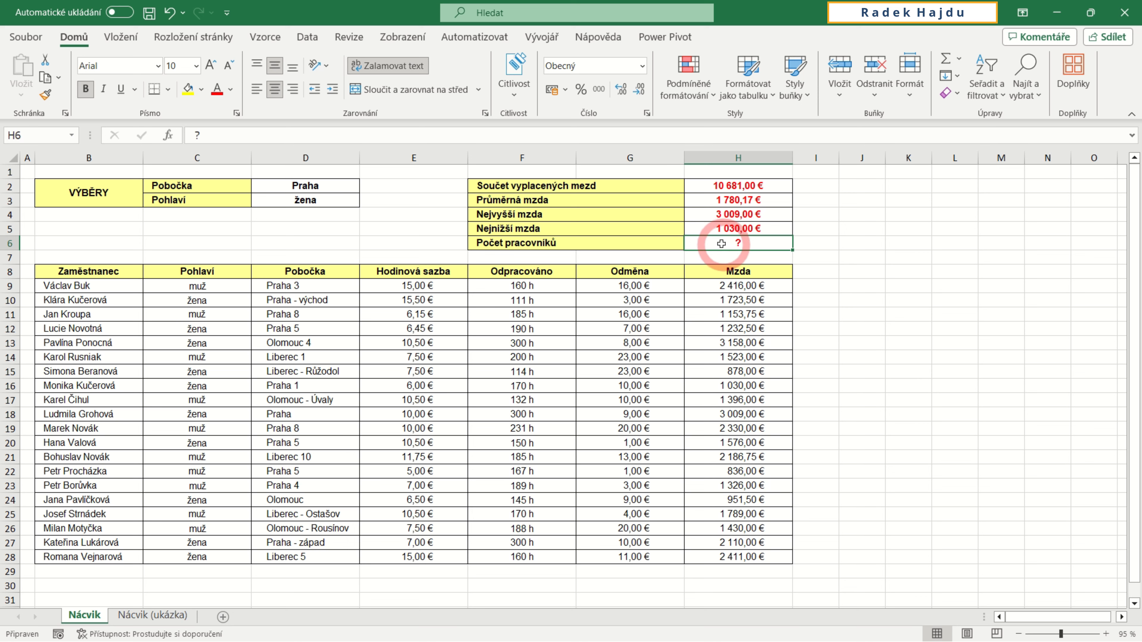
click(168, 136)
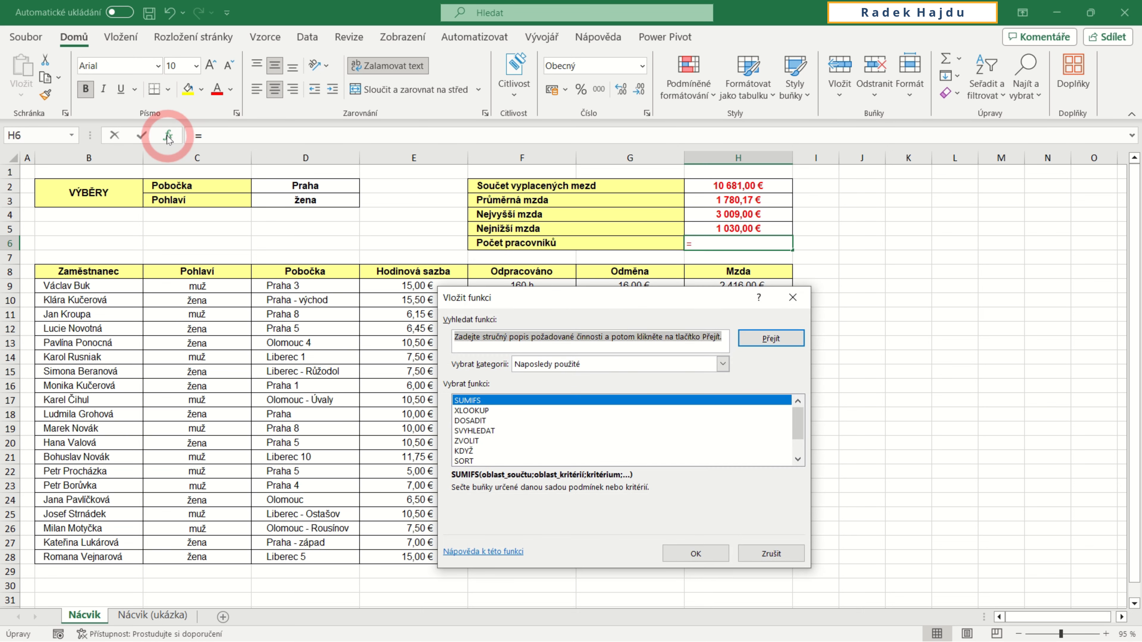
text(countifs)
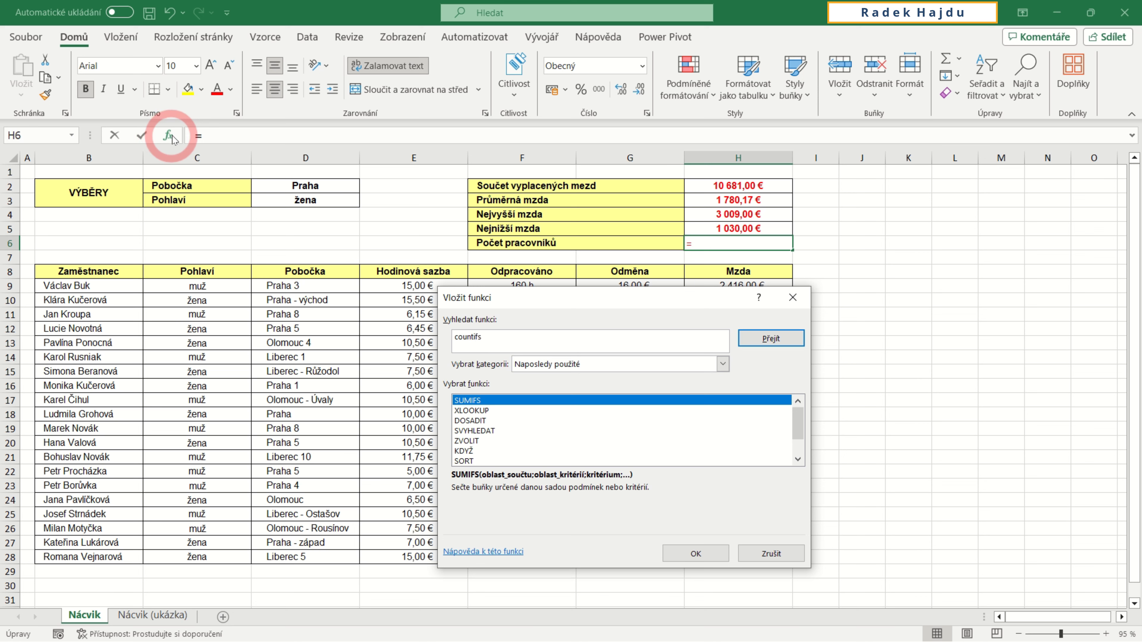
click(767, 342)
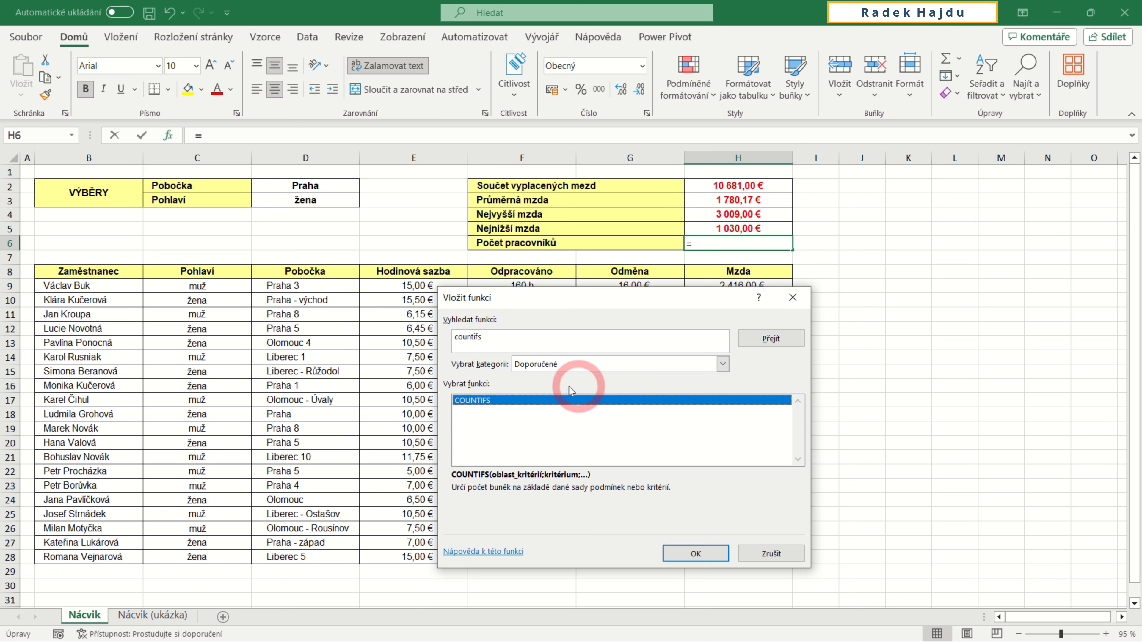
click(695, 554)
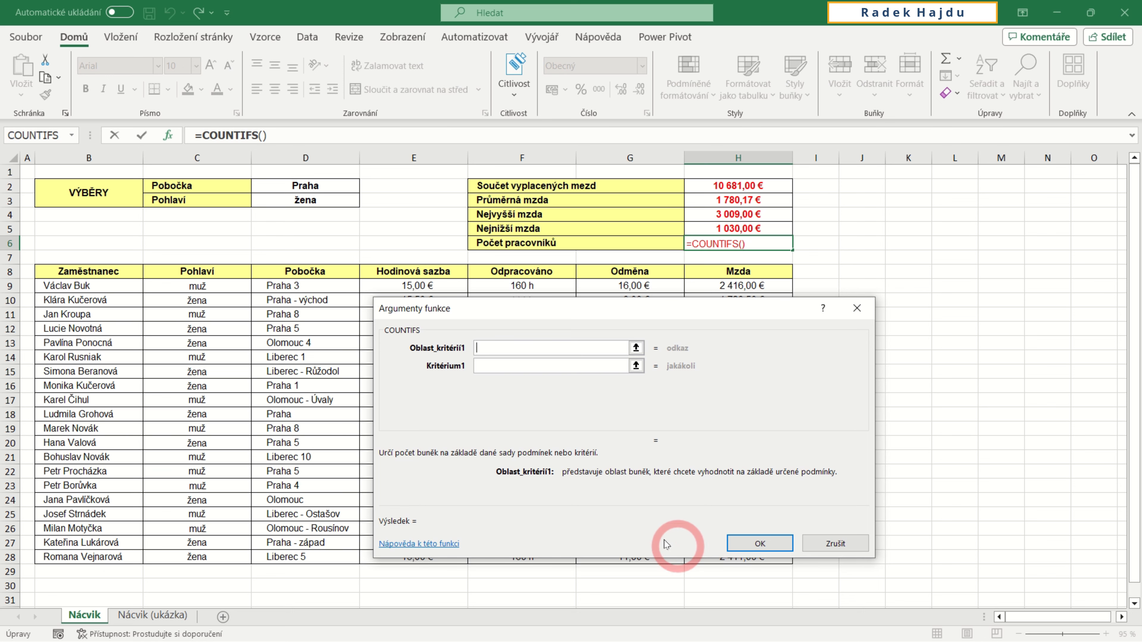
- Set COUNTIFS's first range to D9:D28 with criterion D2&"*"
drag(300, 287, 300, 555)
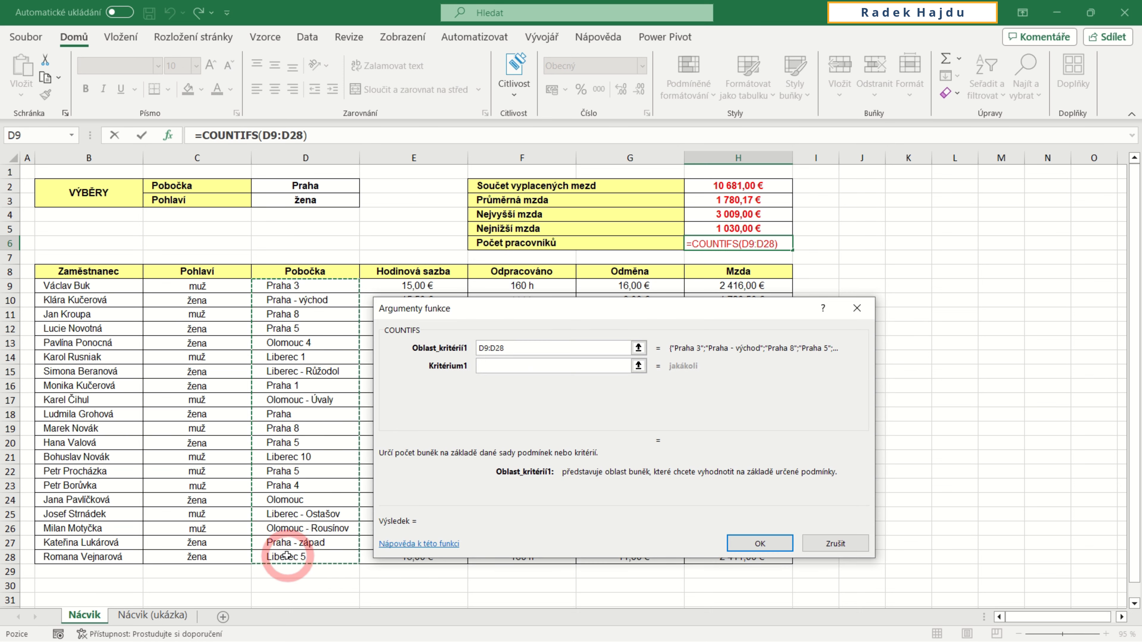
click(482, 367)
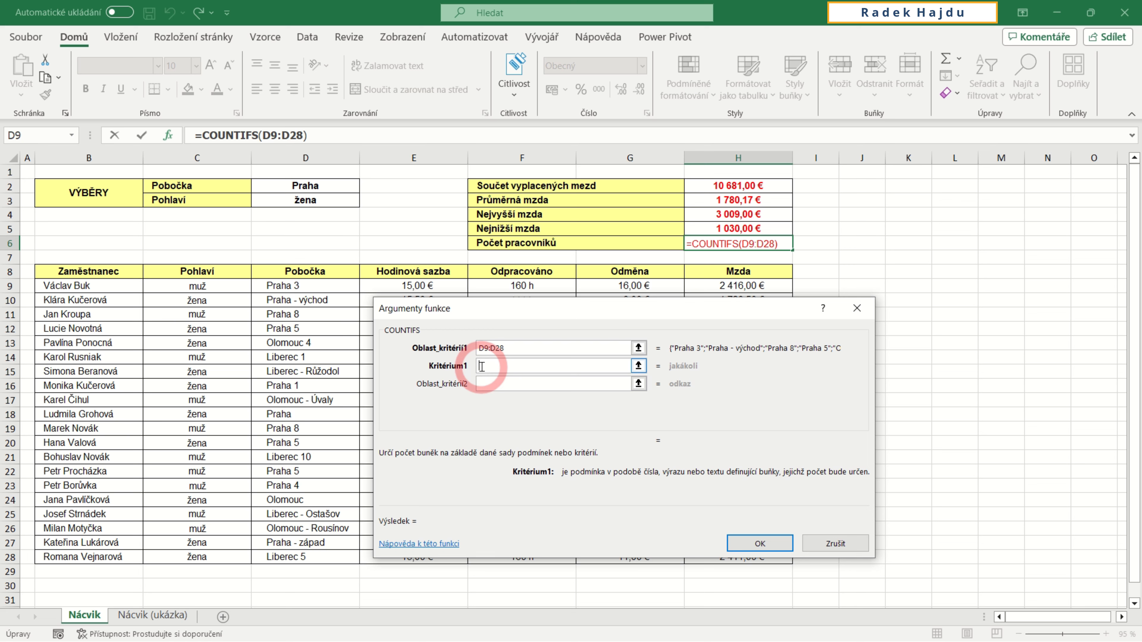
click(310, 185)
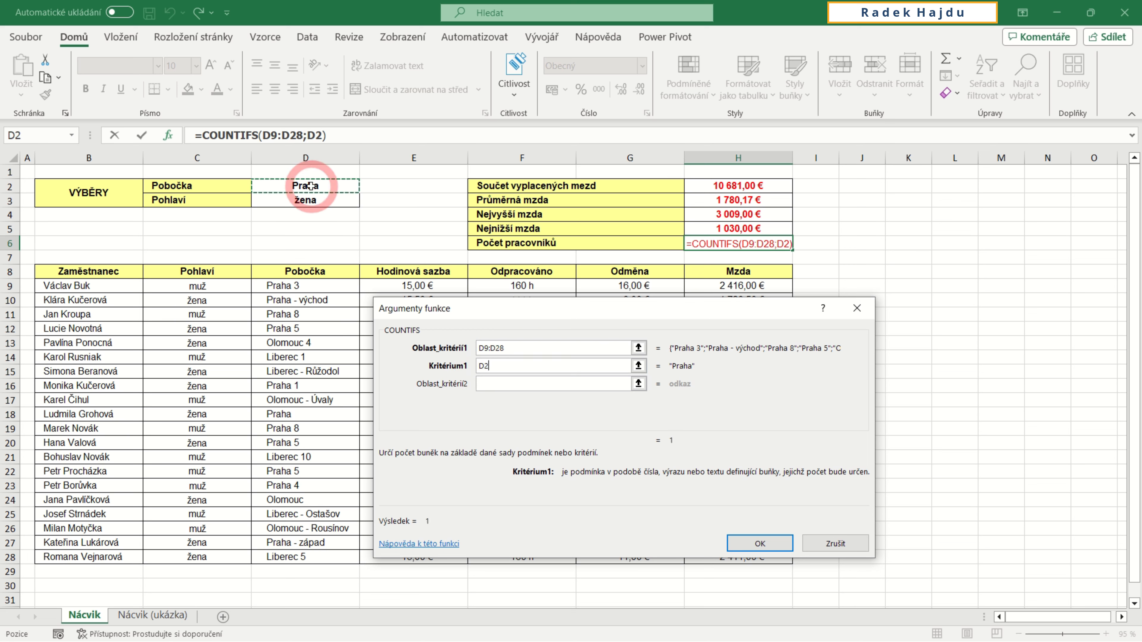
text(&)
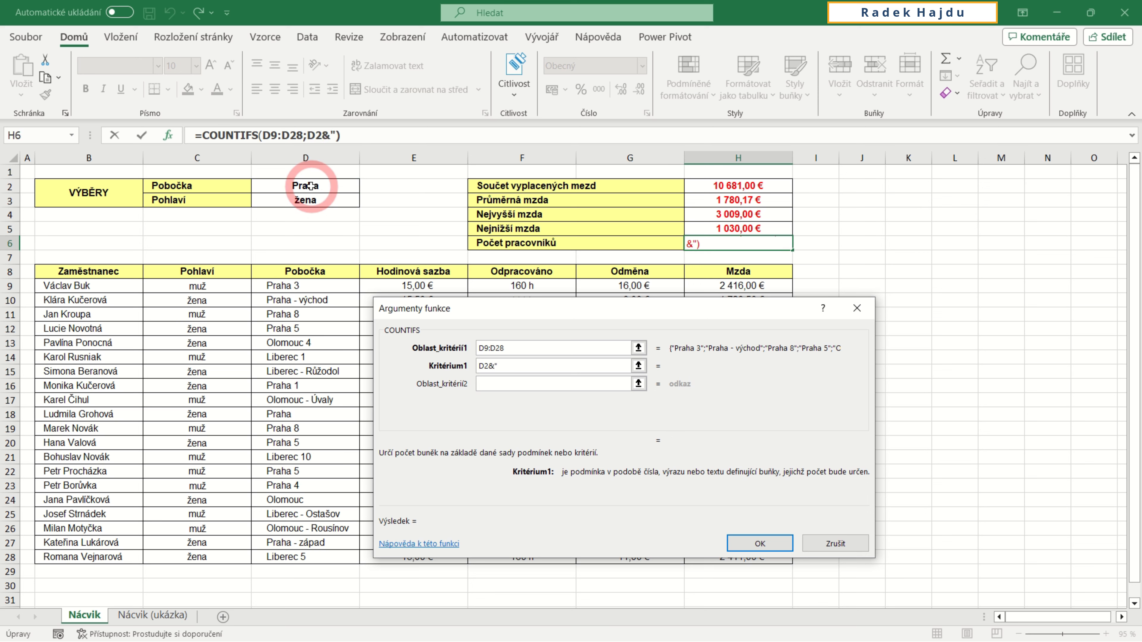
text(*")
- Add gender range C9:C28 with criterion D3 and confirm, giving 6 workers
click(480, 385)
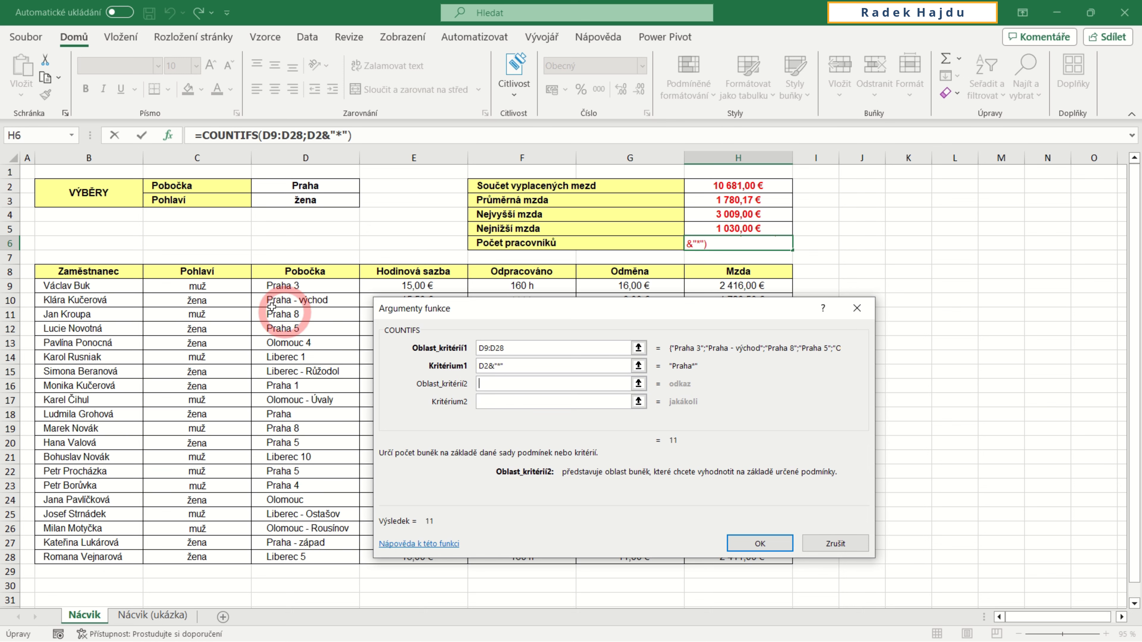
drag(216, 286, 197, 552)
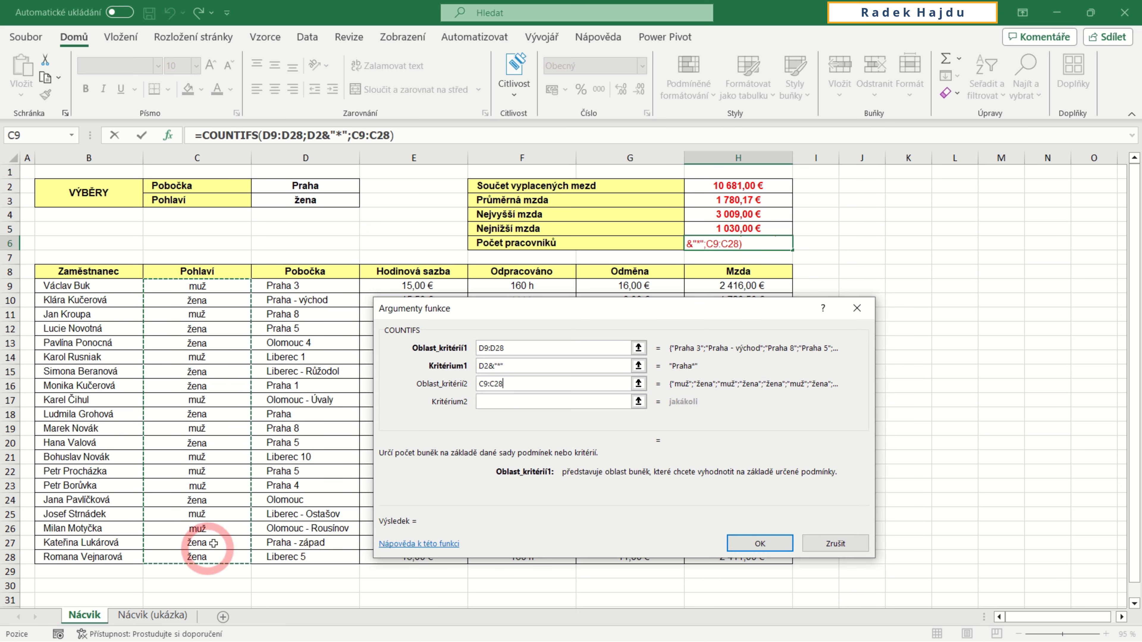
click(494, 401)
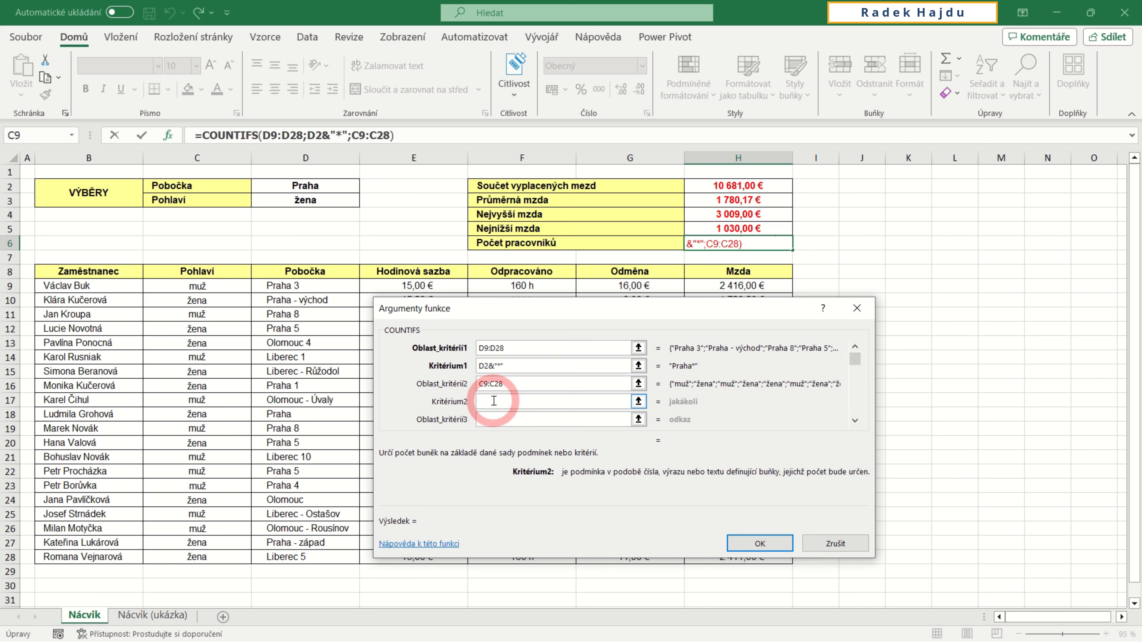
click(307, 201)
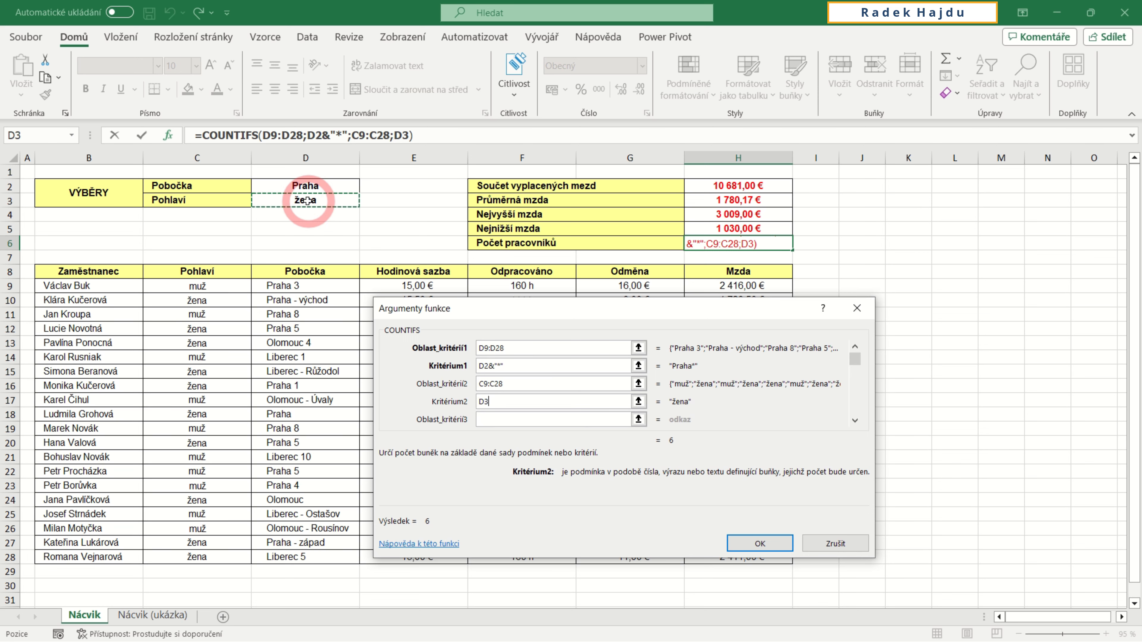
click(755, 539)
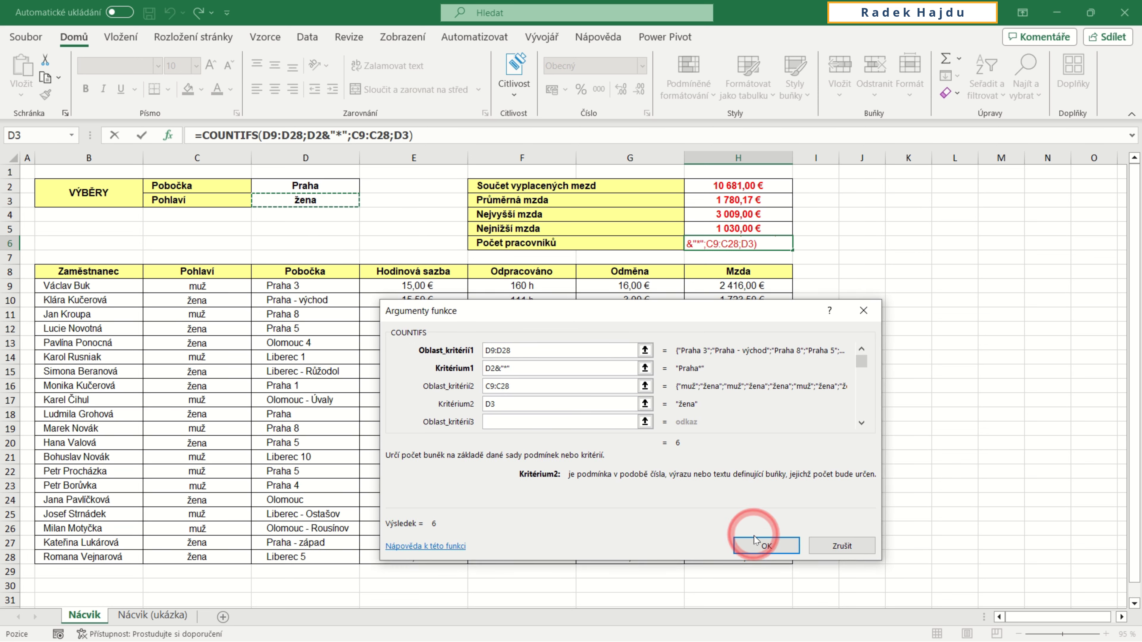
click(760, 545)
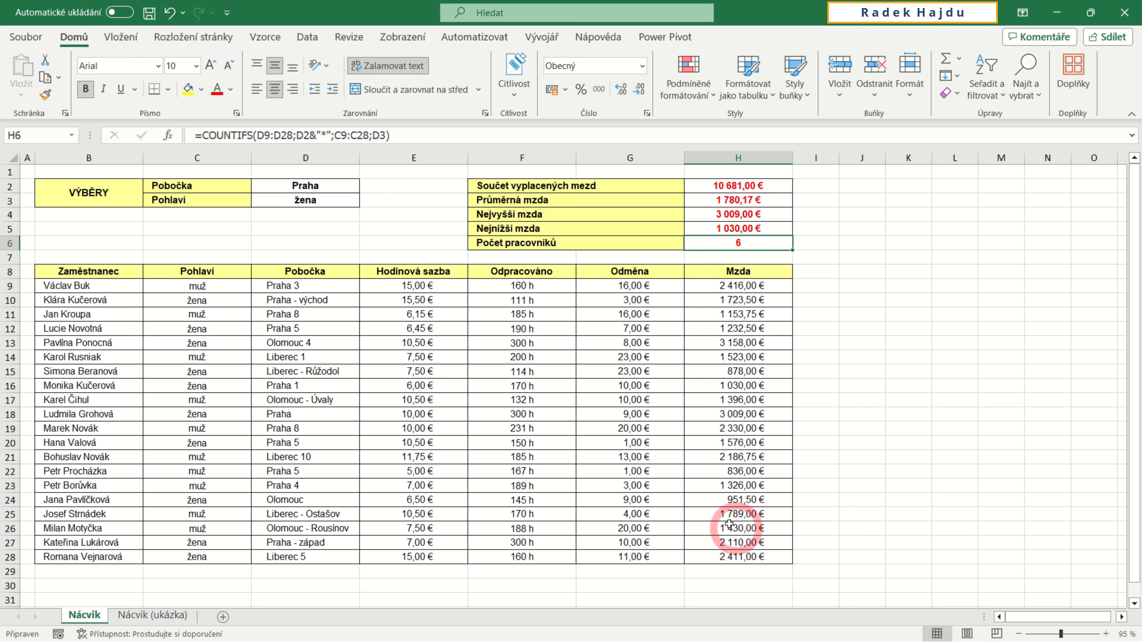
- Set the D2 branch filter to Liberec and D3 gender to muž, then view the Nácvik (ukázka) sheet
click(311, 185)
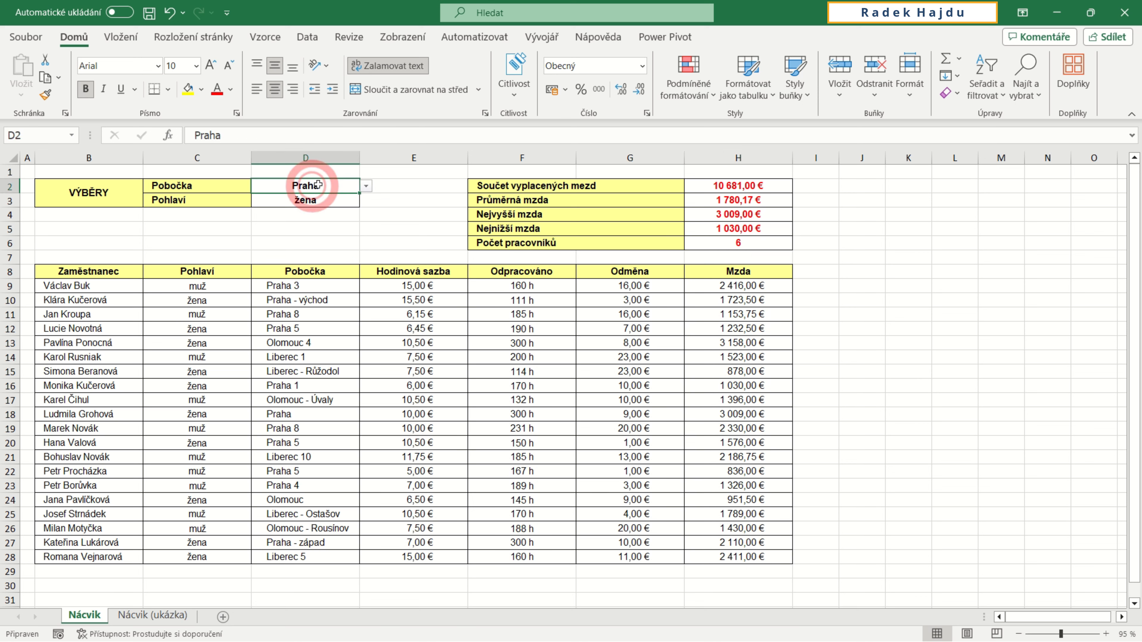
click(366, 186)
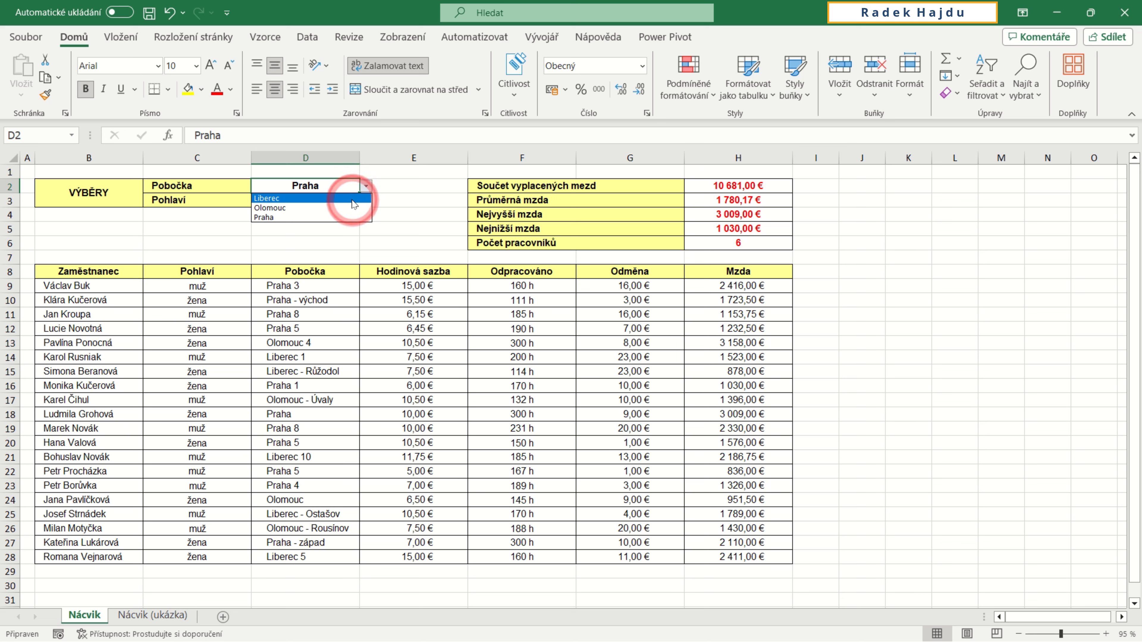
click(353, 198)
click(352, 199)
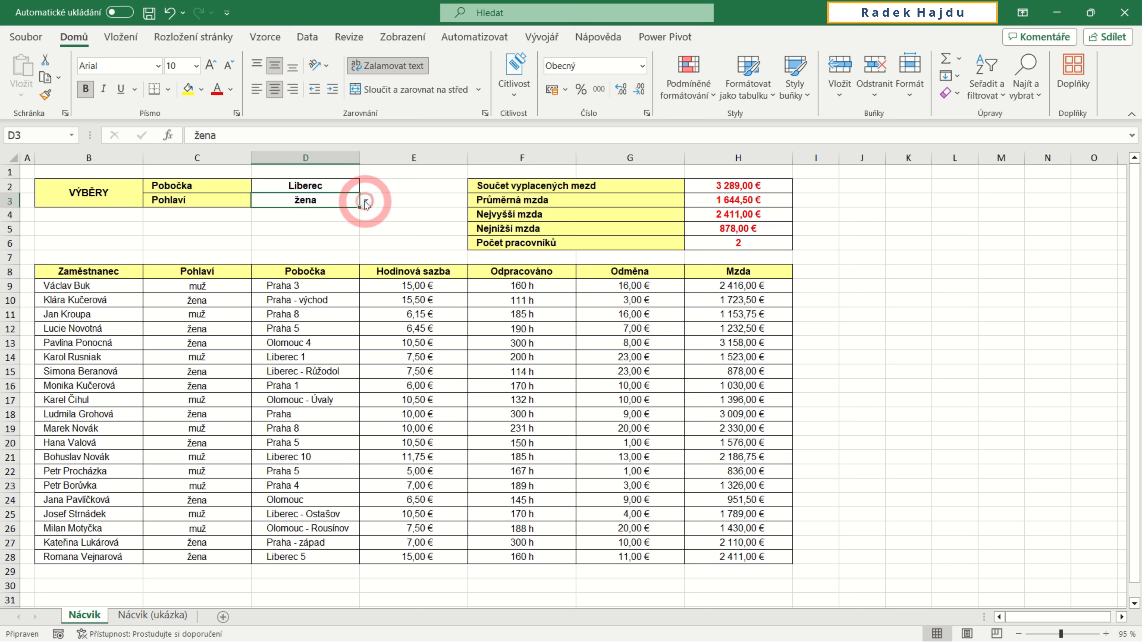
click(366, 200)
click(342, 222)
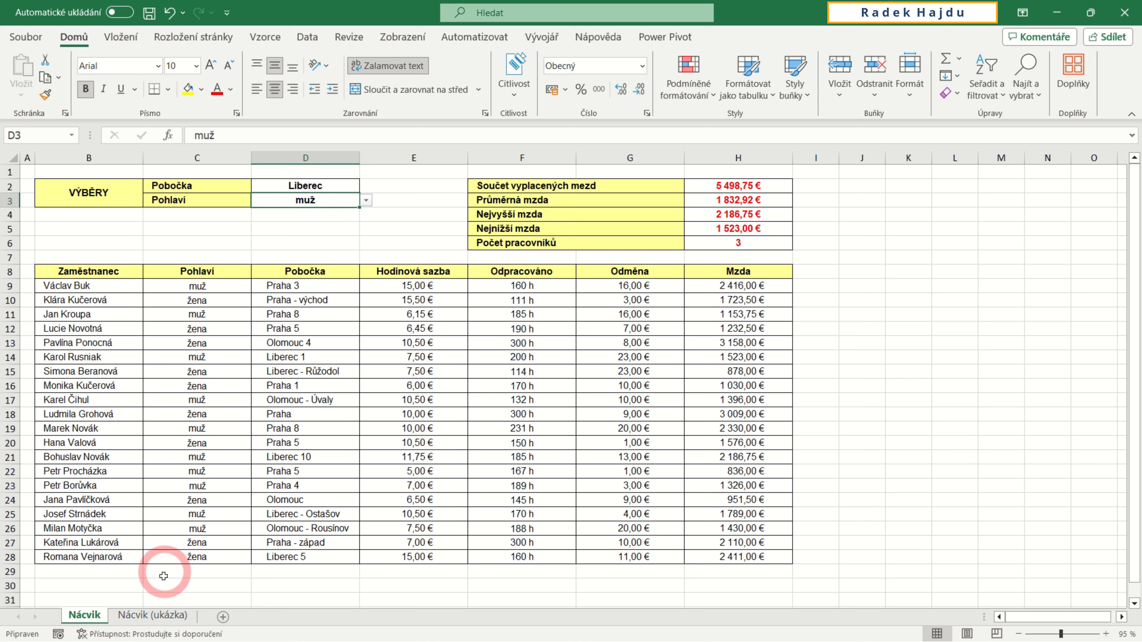
click(146, 617)
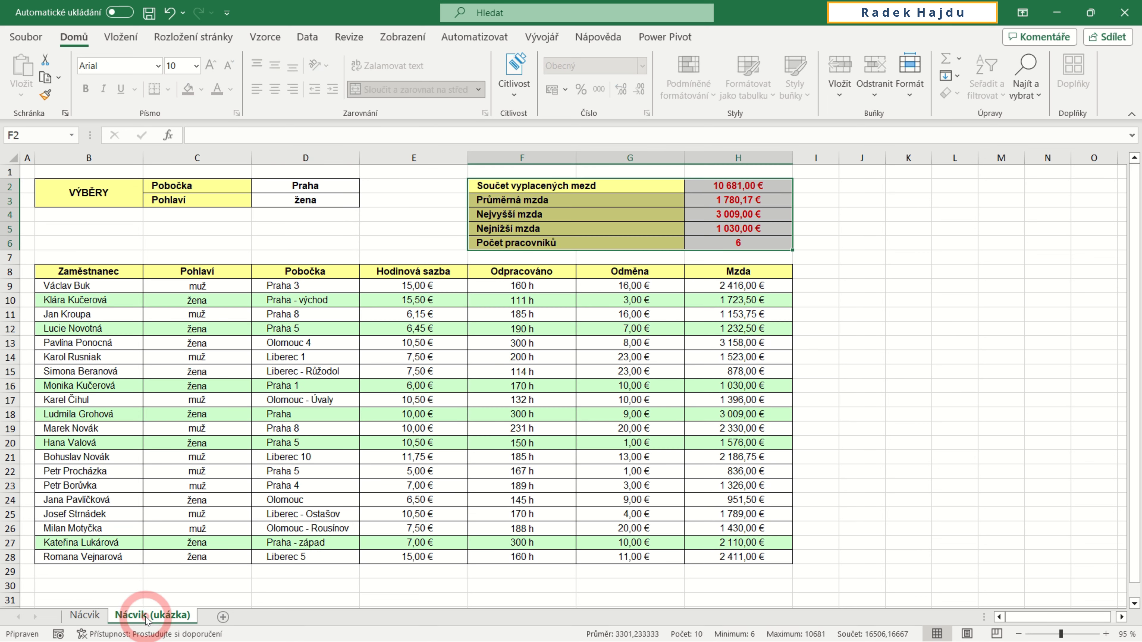
- Choose Liberec in D2 and muž in D3, highlighting 3 rows totalling 5 498,75 €
click(342, 187)
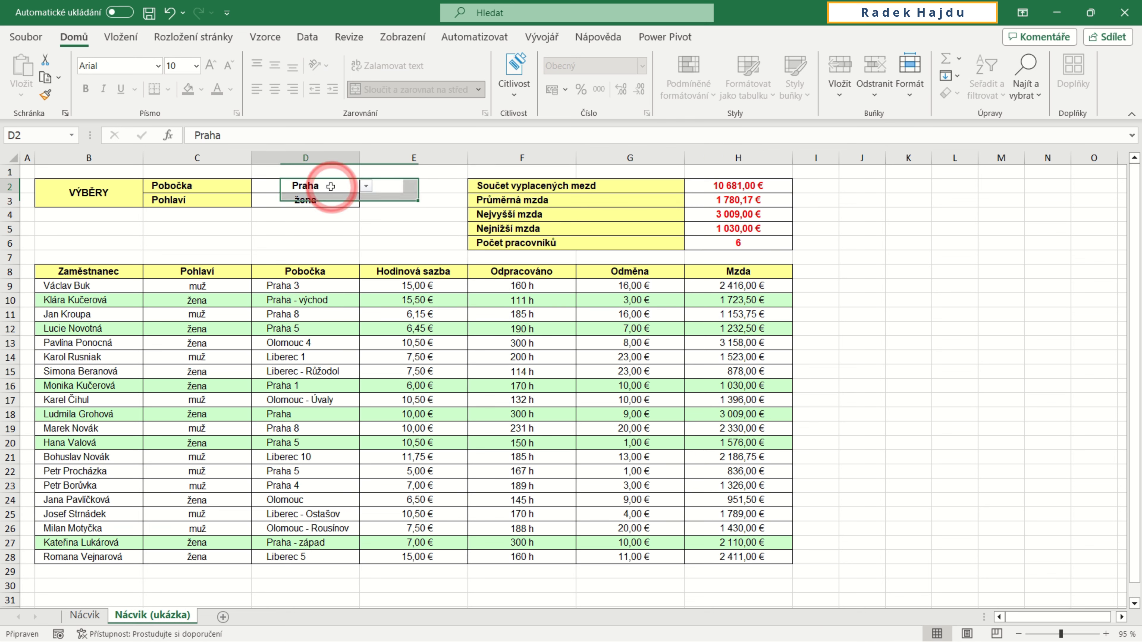
click(366, 186)
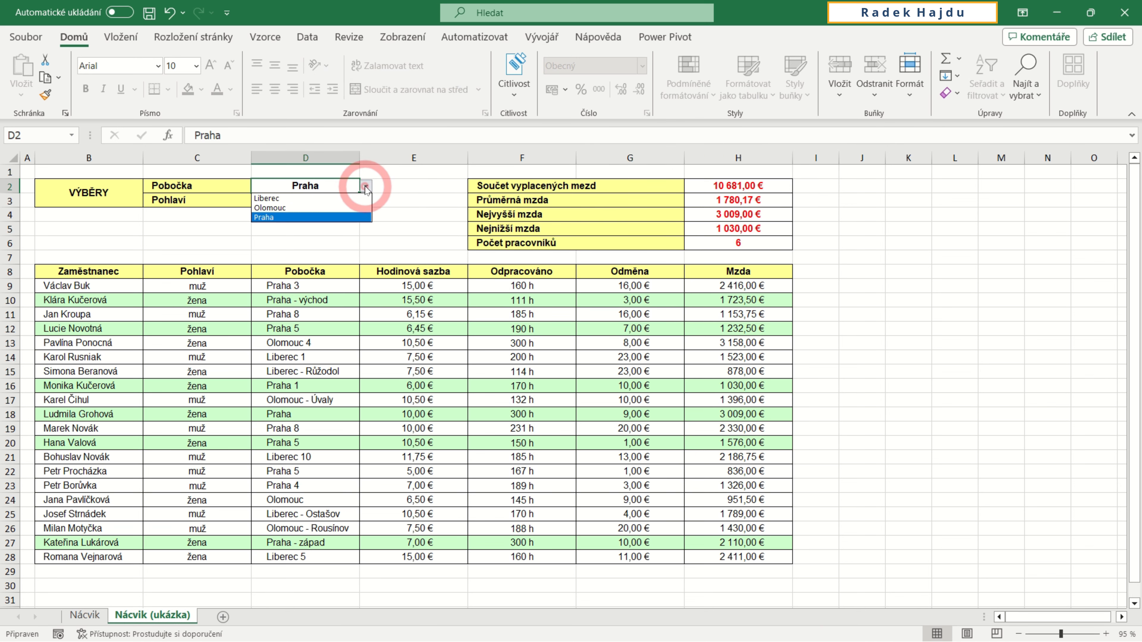
click(356, 199)
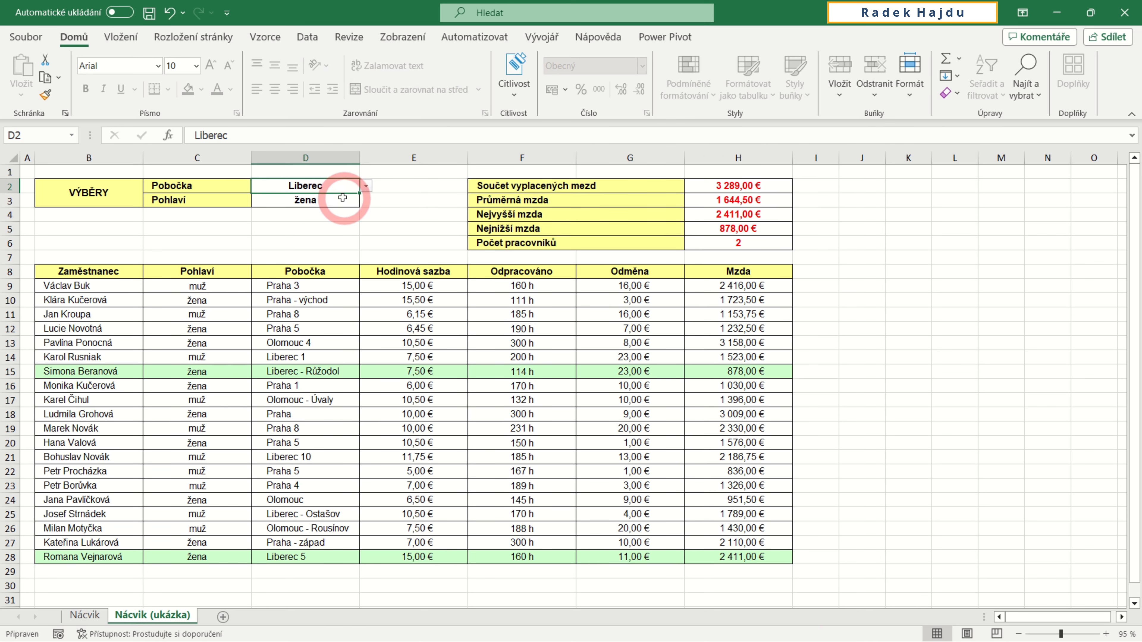
click(339, 201)
click(366, 200)
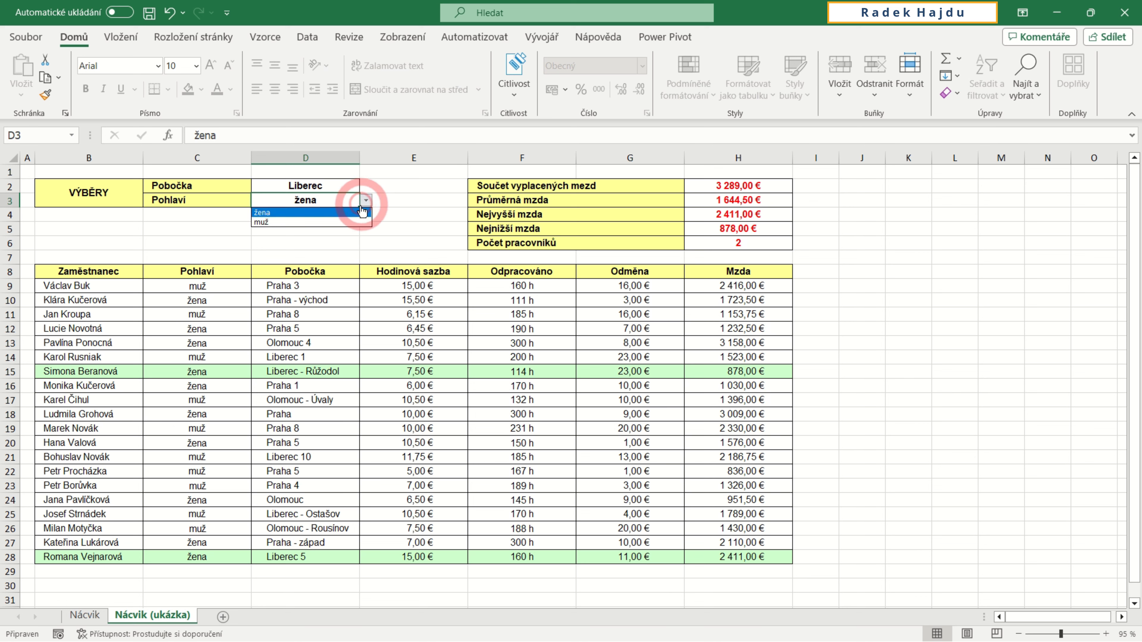
click(354, 223)
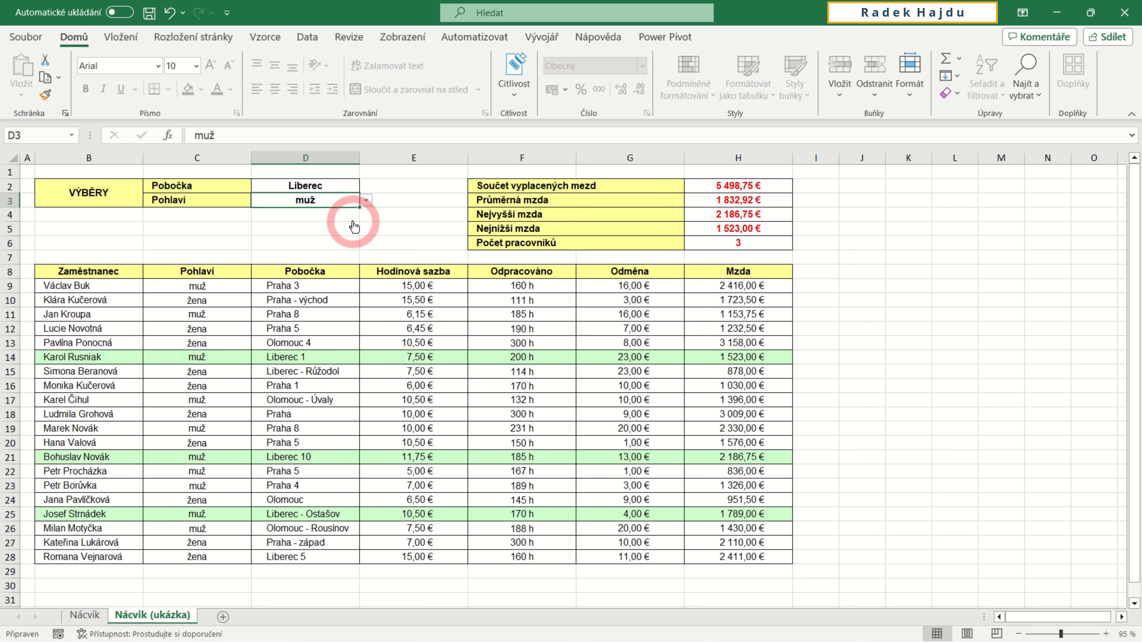